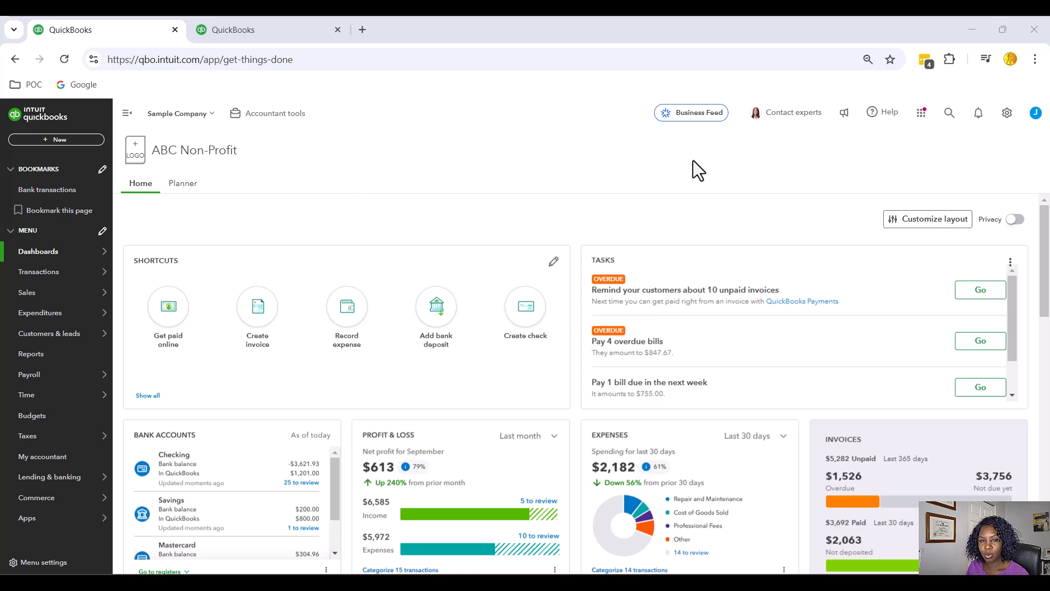
# Review the 2025 yearly budget in the Excel workbook ABC NonProfit Budget.xlsx, and return to QuickBooks in Chrome.
pyautogui.moveTo(648, 582)
pyautogui.click(659, 531)
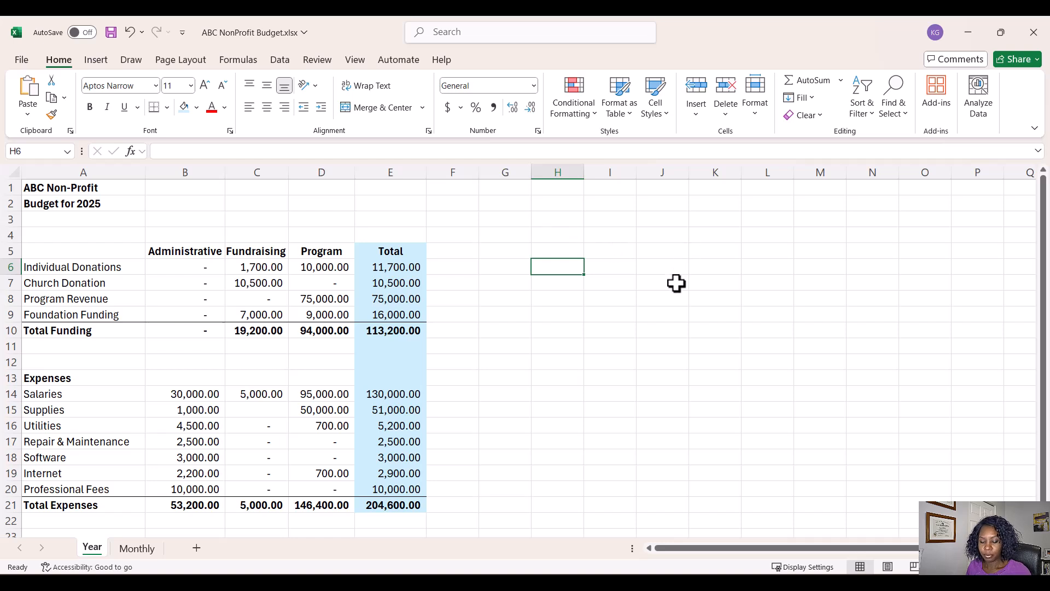
pyautogui.moveTo(526, 582)
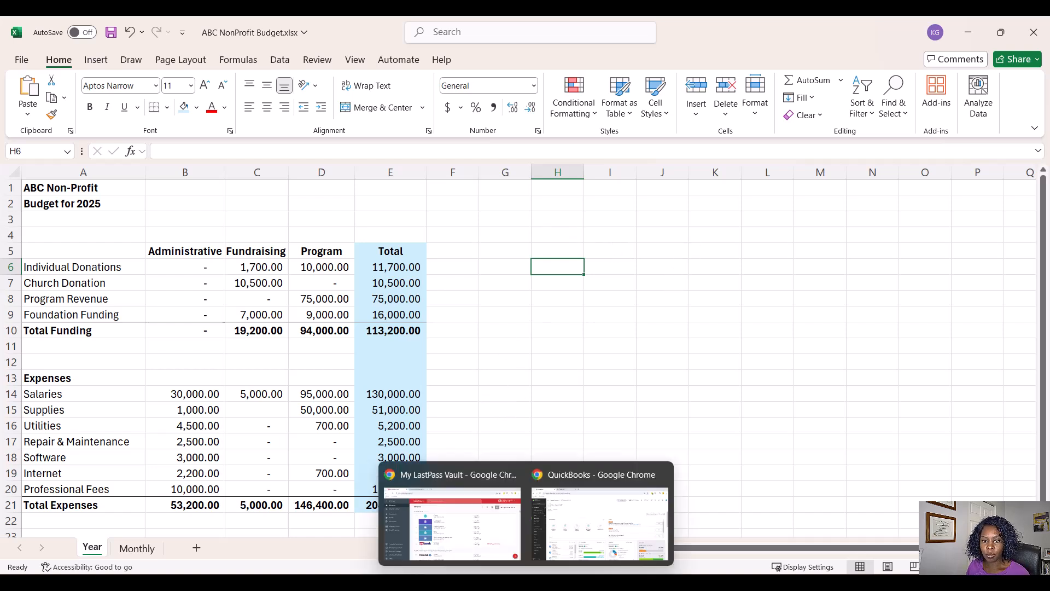
pyautogui.click(601, 523)
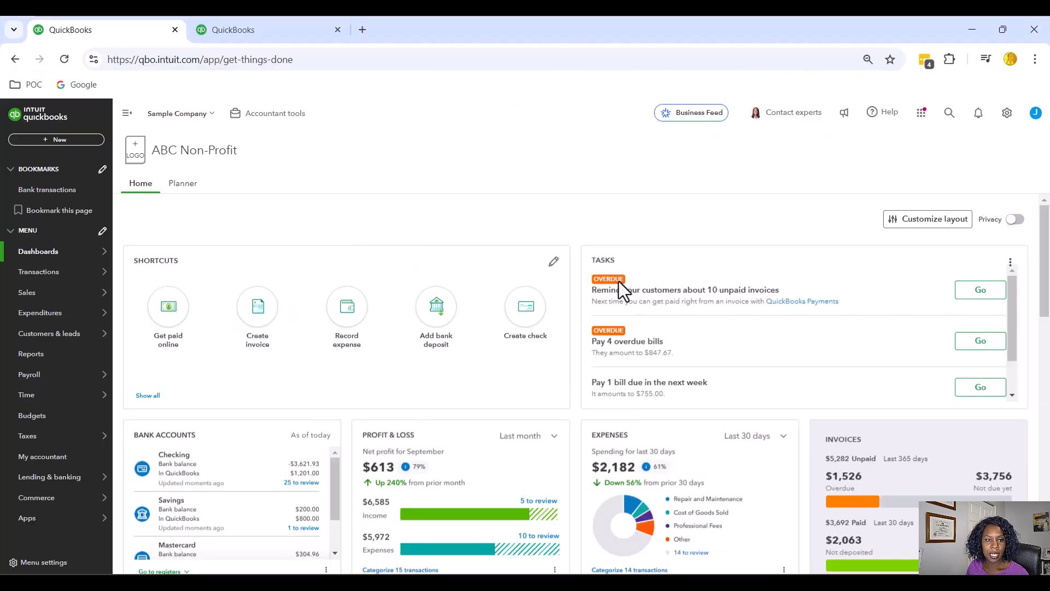
# Start a new profit and loss budget for FY 2025 (Jan 2025 - Dec 2025) in the Subdivided format.
pyautogui.click(51, 423)
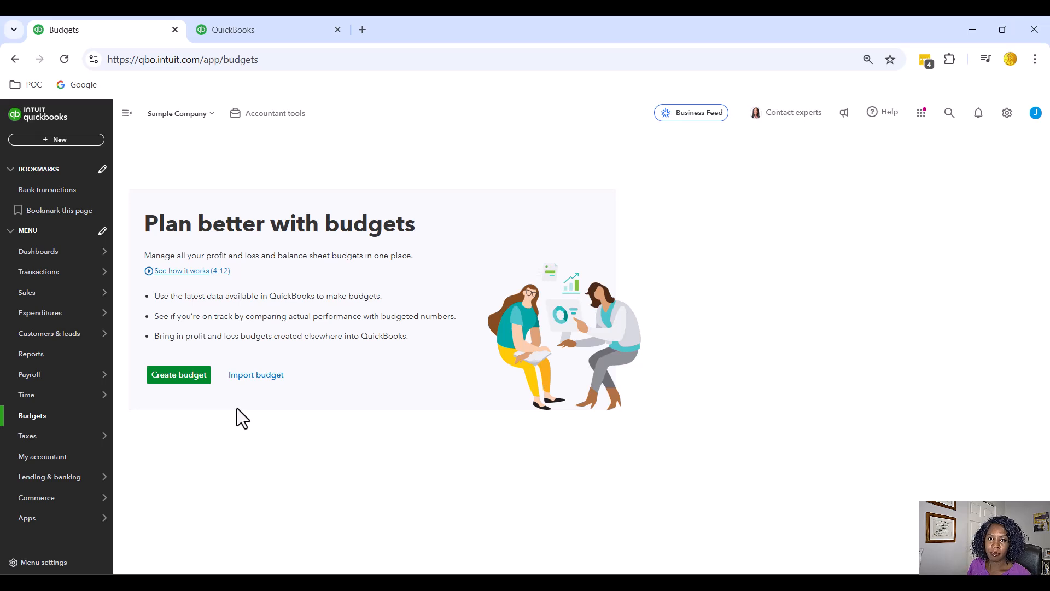
pyautogui.click(176, 378)
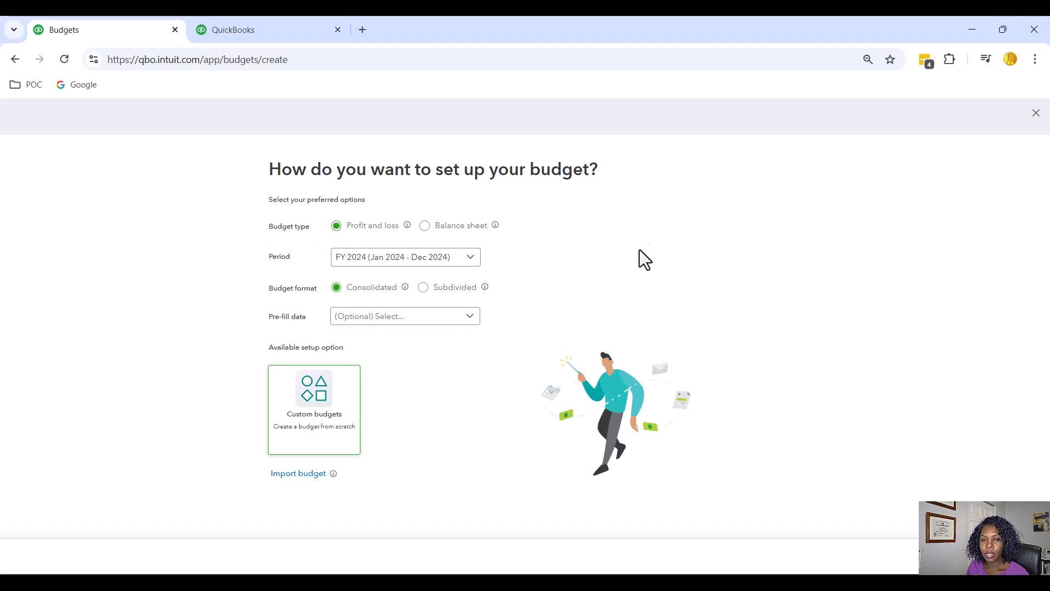
pyautogui.click(470, 262)
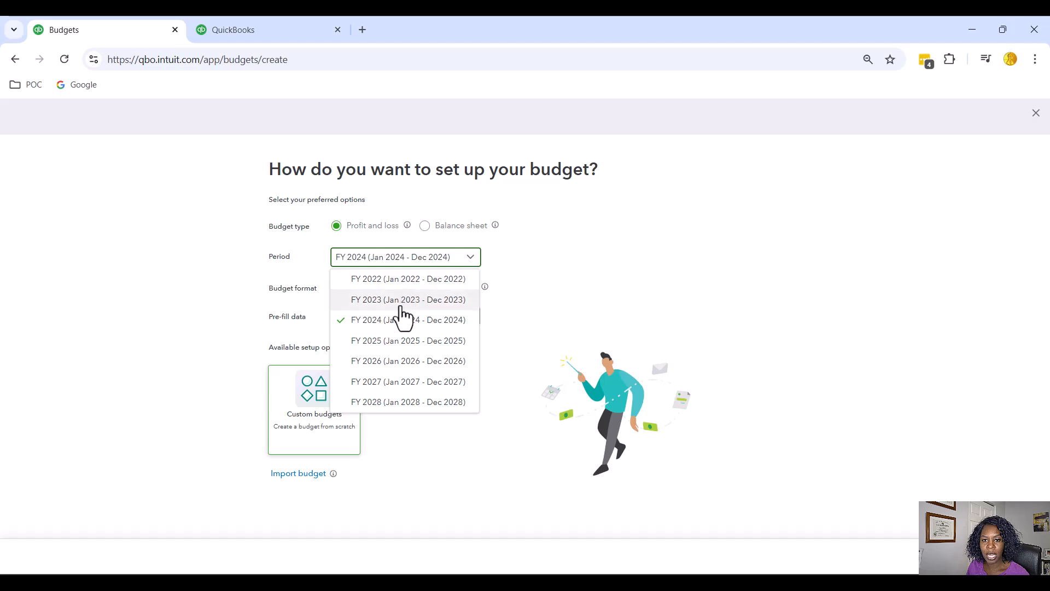
pyautogui.click(403, 341)
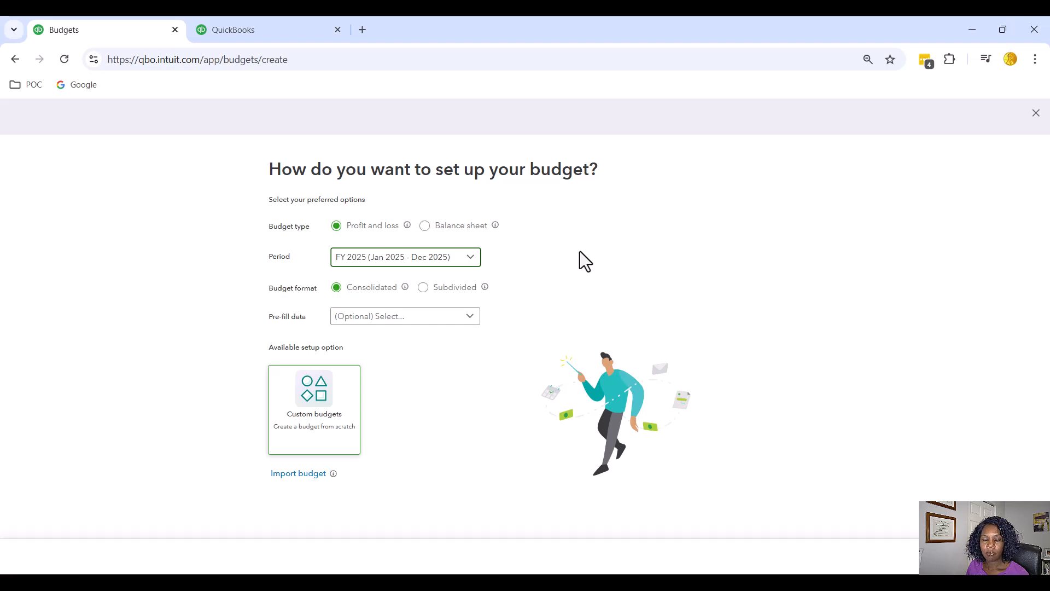
pyautogui.click(476, 263)
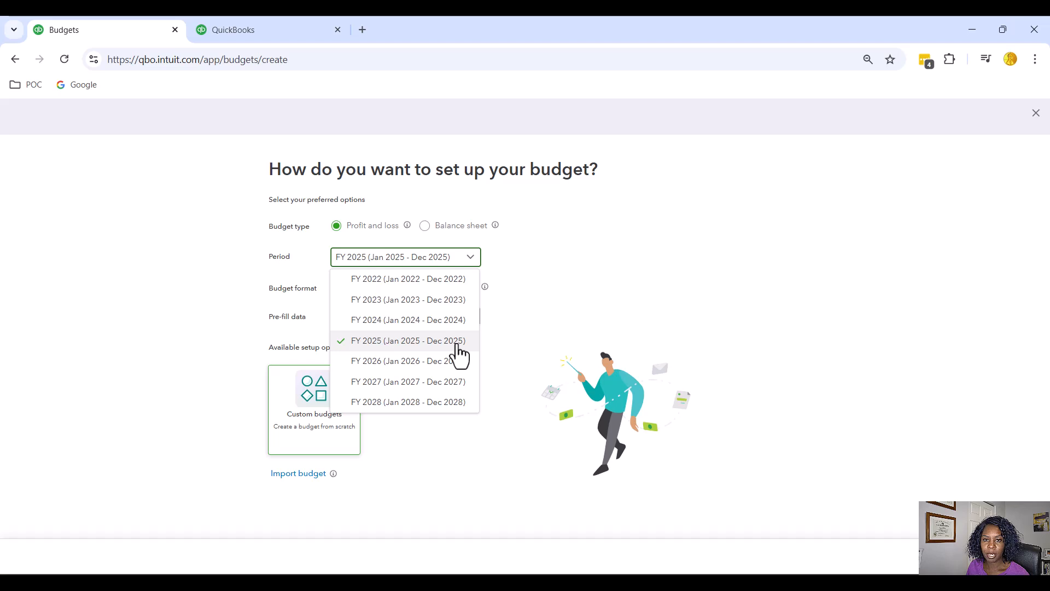
pyautogui.click(616, 269)
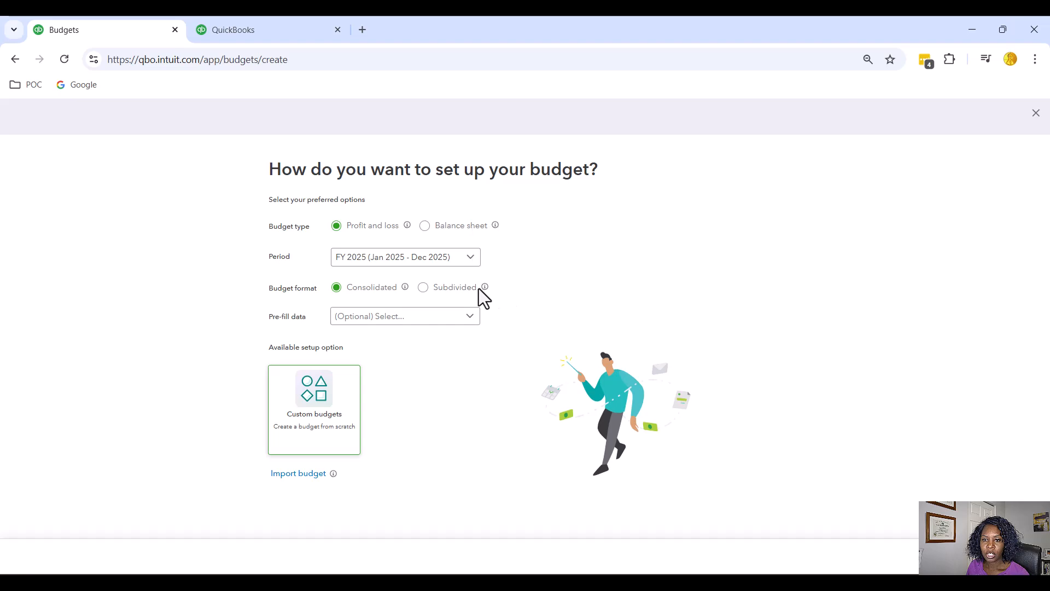
pyautogui.moveTo(486, 285)
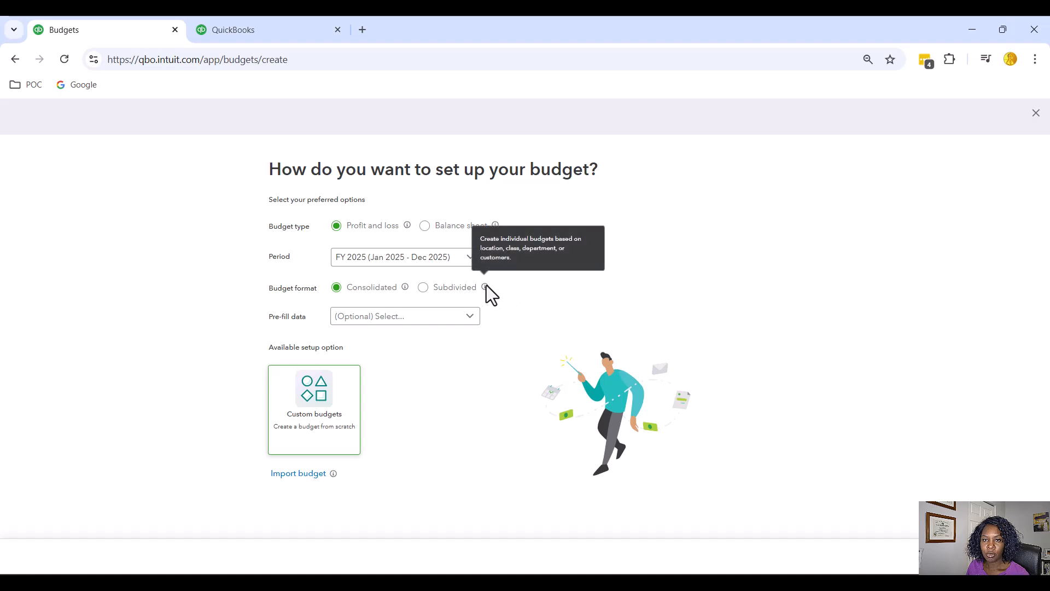
pyautogui.click(423, 293)
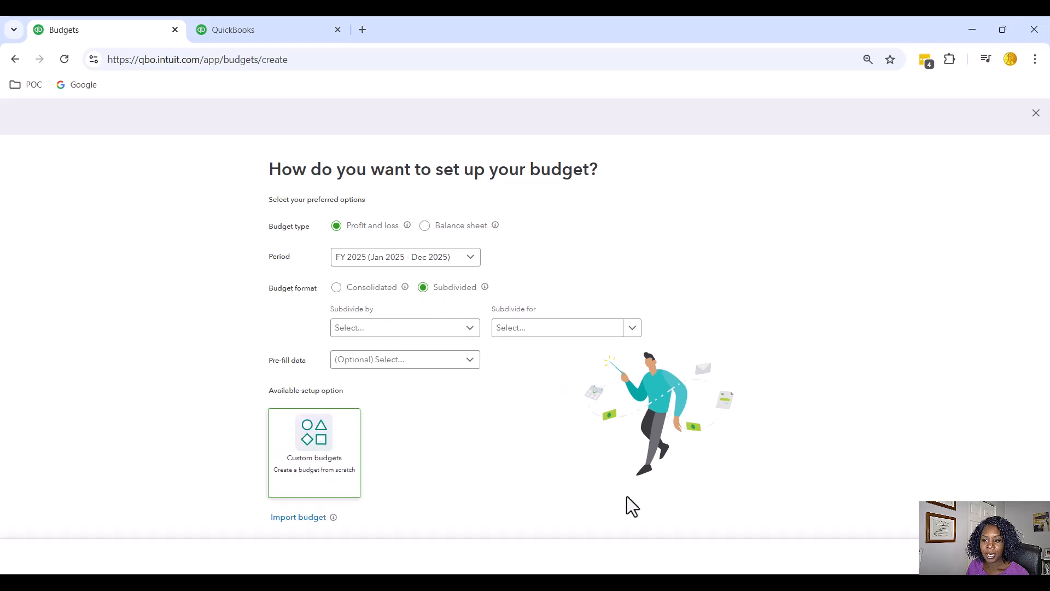
# Check the category columns of the Excel budget and inspect the subdivide-by options in the QuickBooks budget setup.
pyautogui.moveTo(647, 573)
pyautogui.click(640, 533)
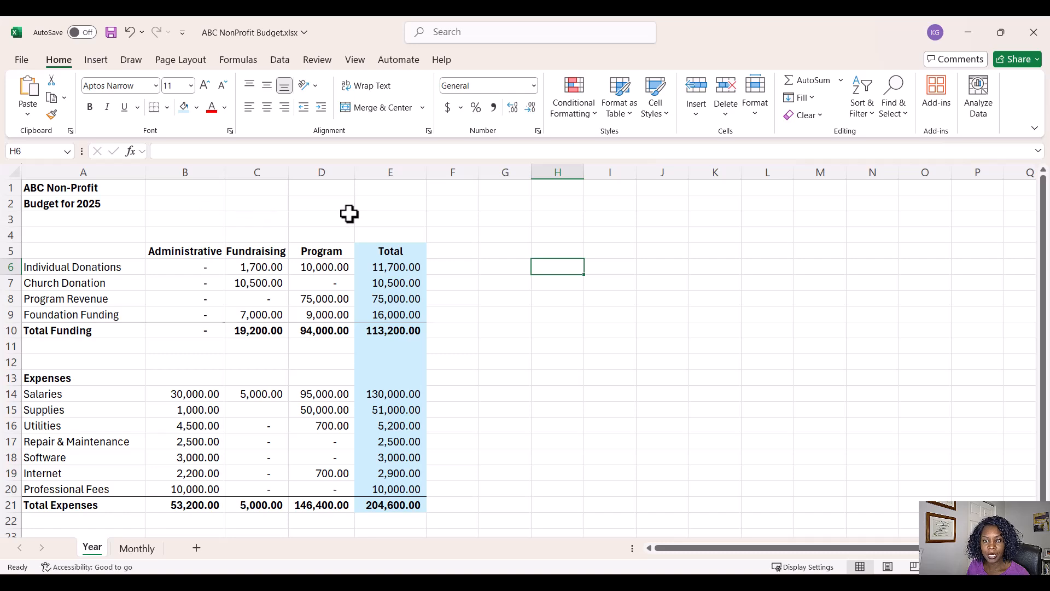
pyautogui.click(970, 34)
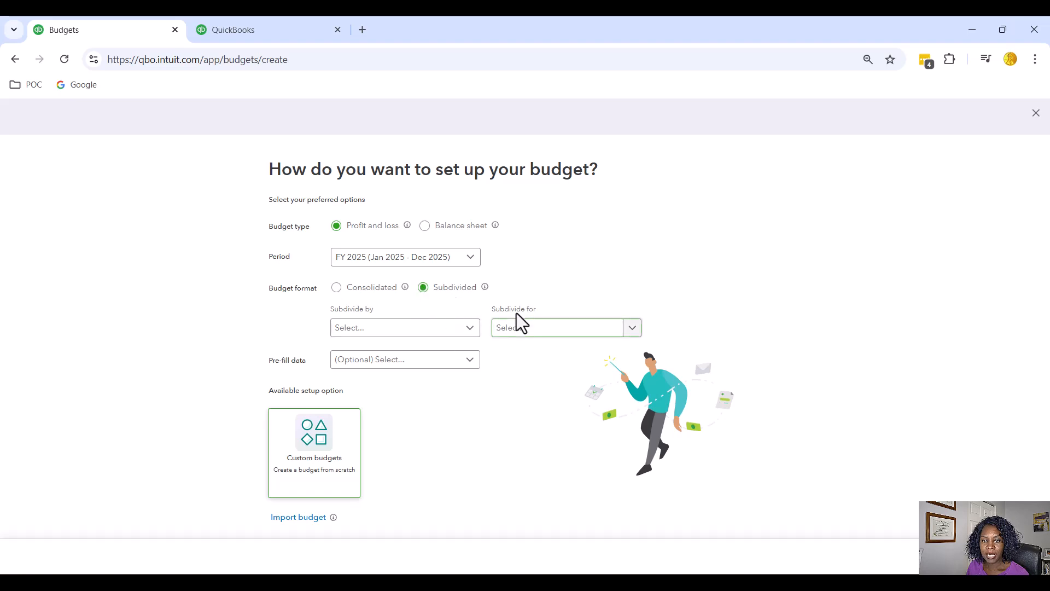
pyautogui.click(632, 329)
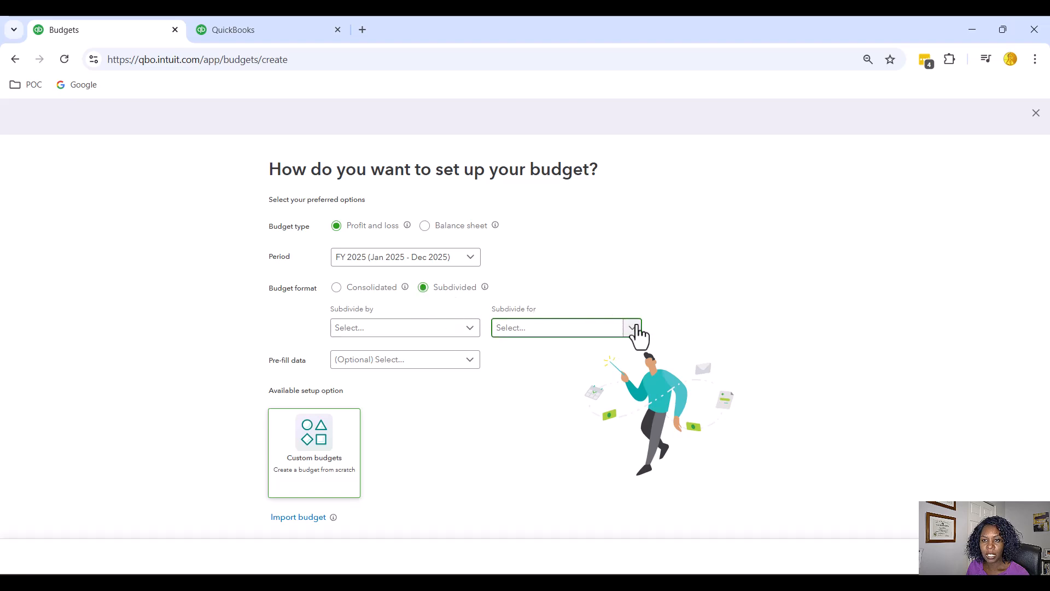
pyautogui.click(469, 328)
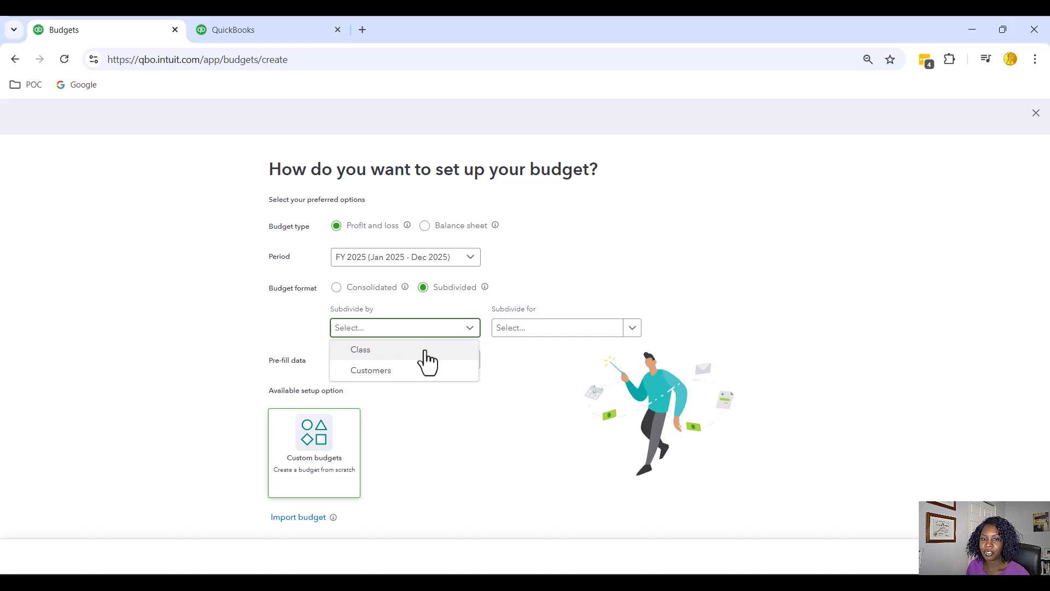
# In the second QuickBooks browser tab, check the class tracking setting in the advanced account settings and close the settings.
pyautogui.click(278, 27)
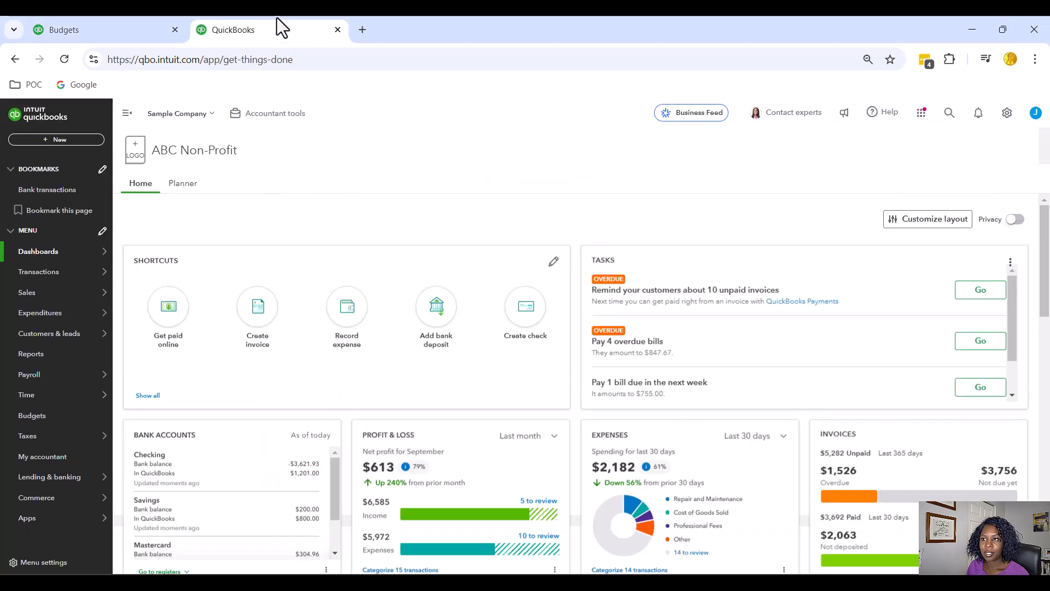
pyautogui.click(1004, 121)
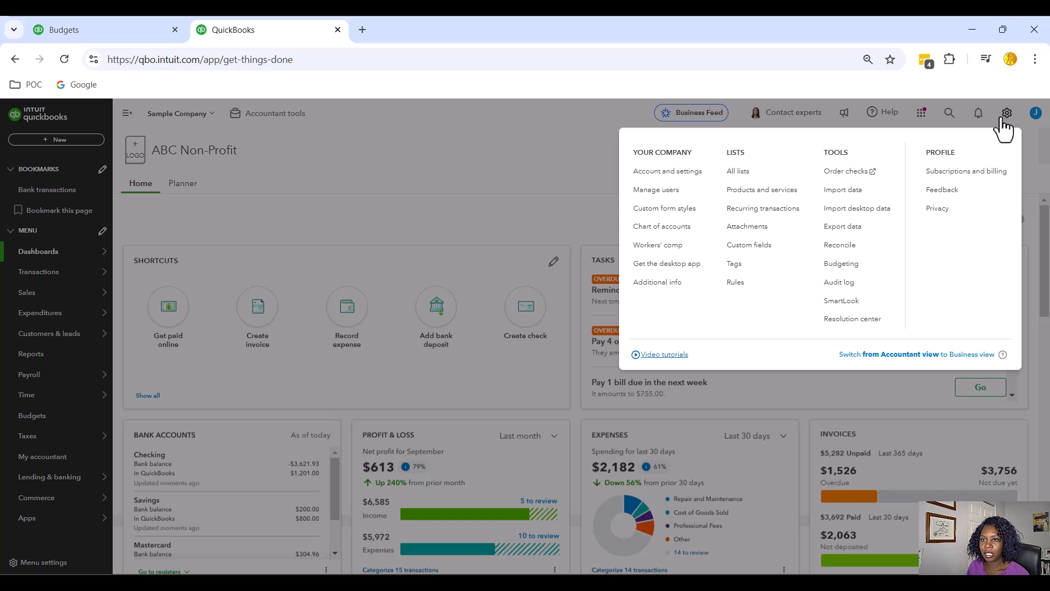
pyautogui.click(669, 172)
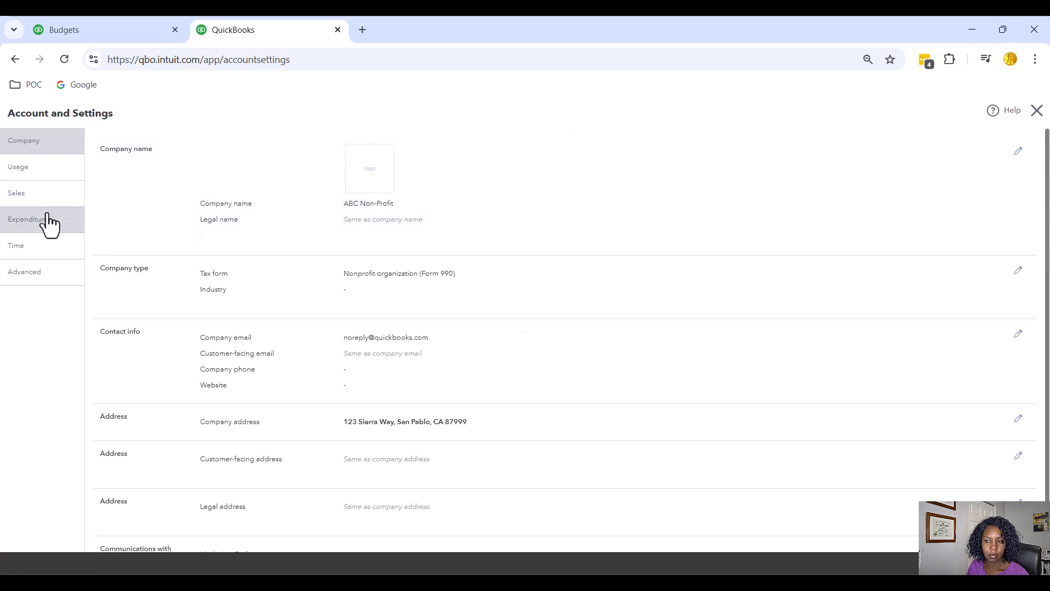
pyautogui.click(33, 280)
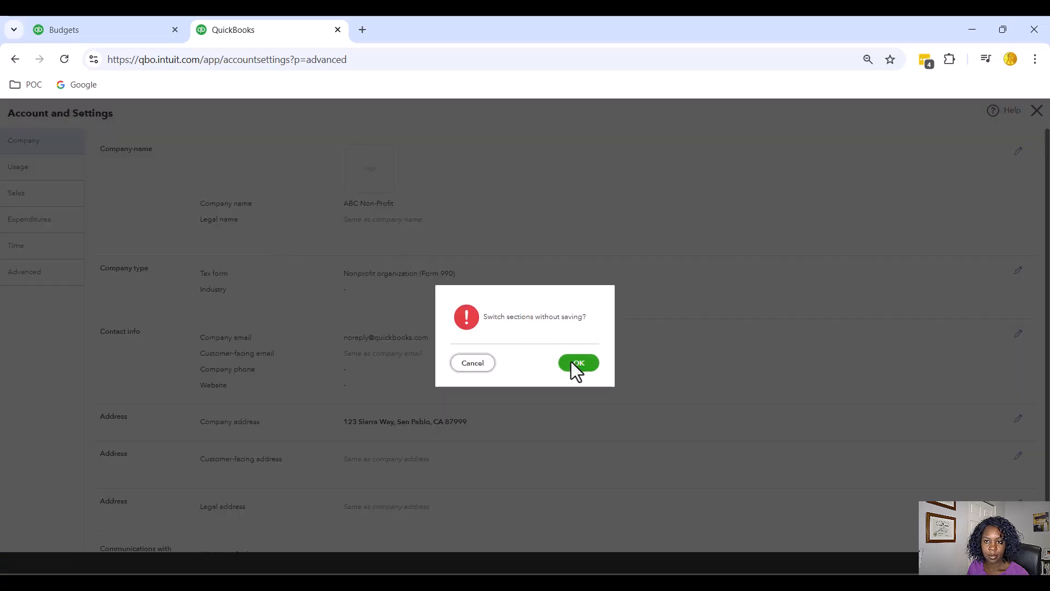
pyautogui.click(576, 363)
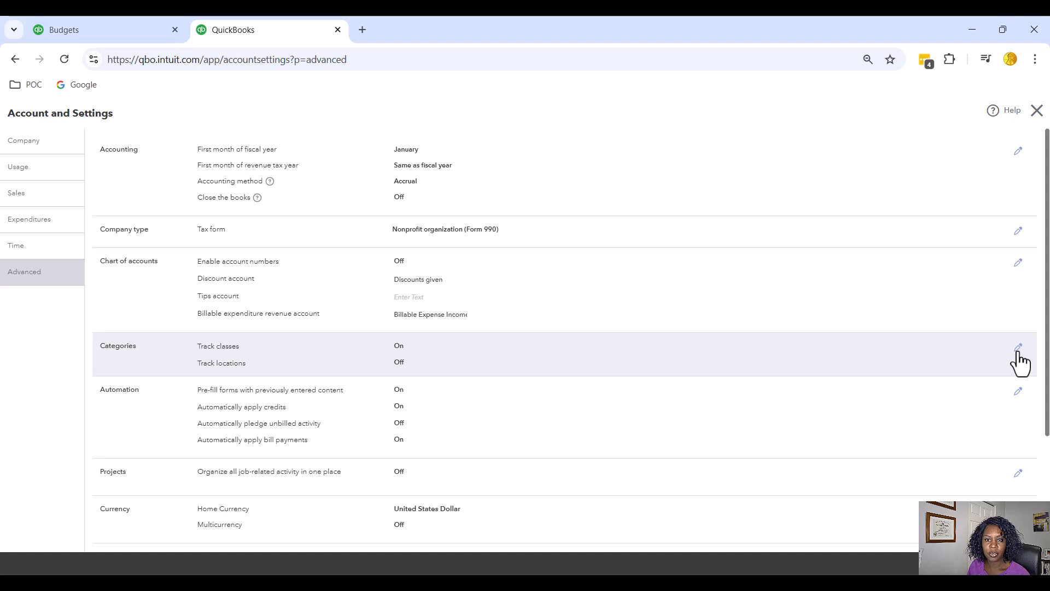
pyautogui.click(1038, 112)
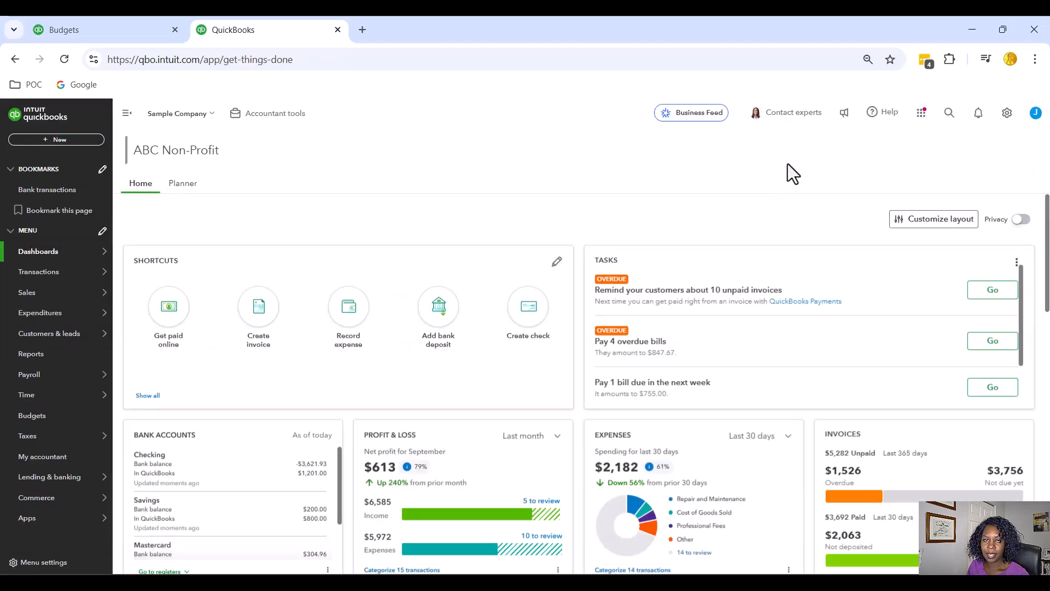
# Display the company's Classes list to review the existing classes.
pyautogui.click(1007, 114)
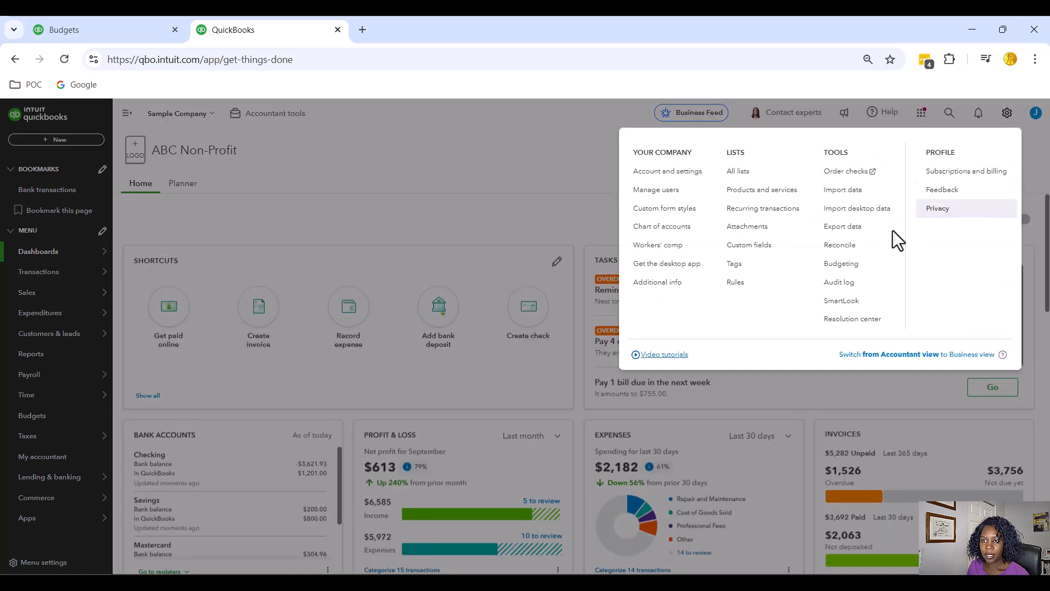
pyautogui.click(740, 174)
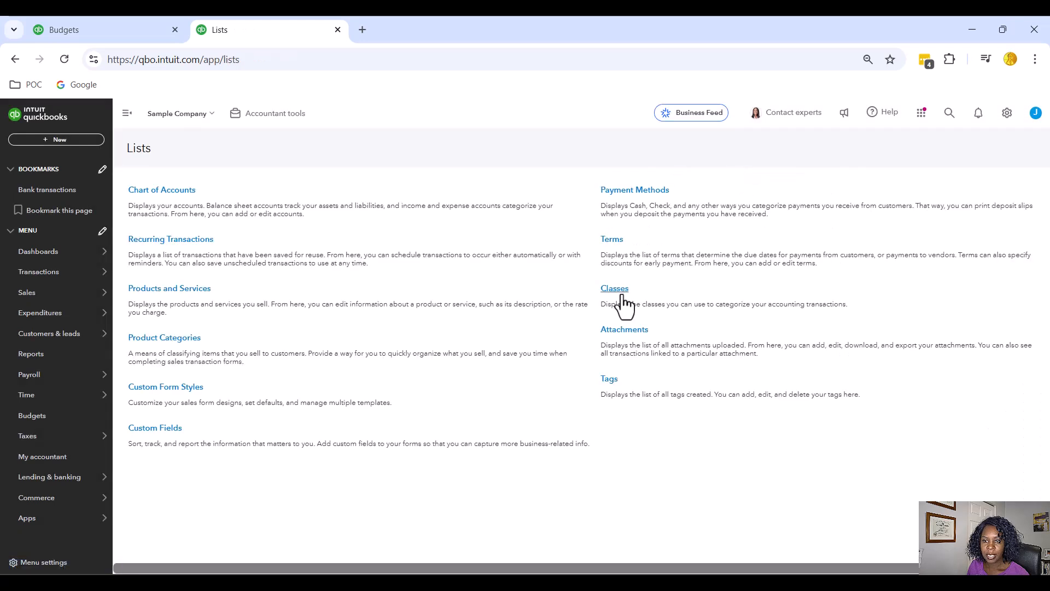
pyautogui.click(622, 295)
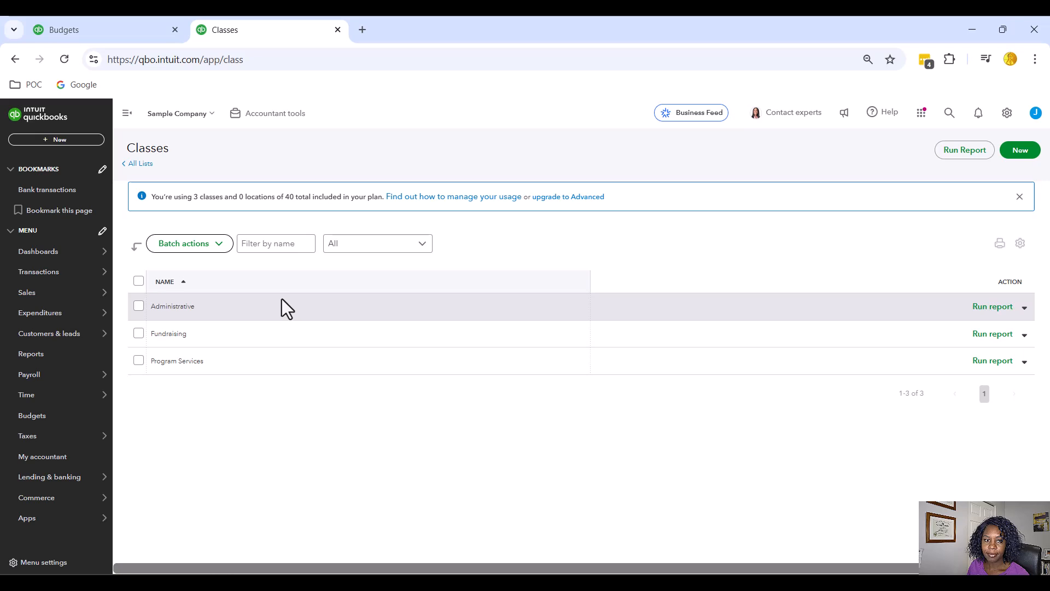
# Back in the budget setup, subdivide the budget by Class for all classes and continue to the budget grid.
pyautogui.click(95, 22)
pyautogui.click(389, 348)
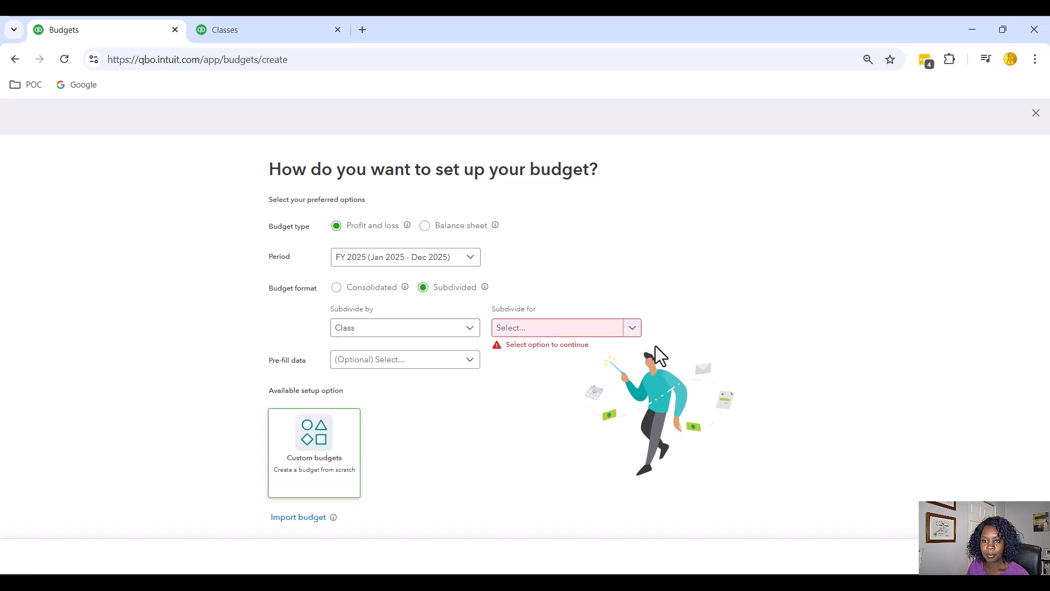
pyautogui.click(639, 336)
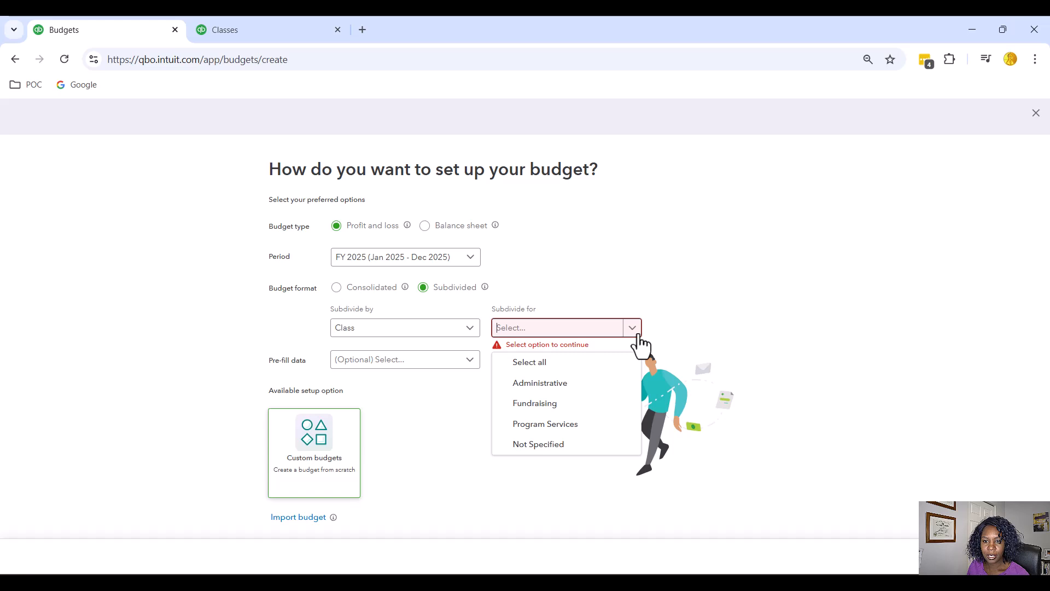
pyautogui.click(566, 362)
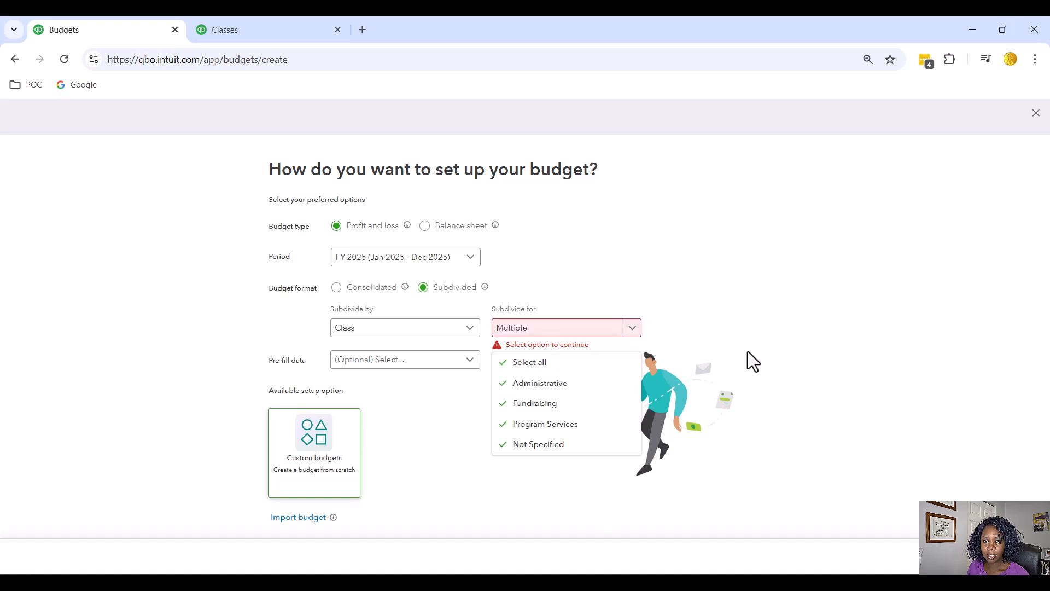
pyautogui.click(816, 360)
pyautogui.click(1020, 556)
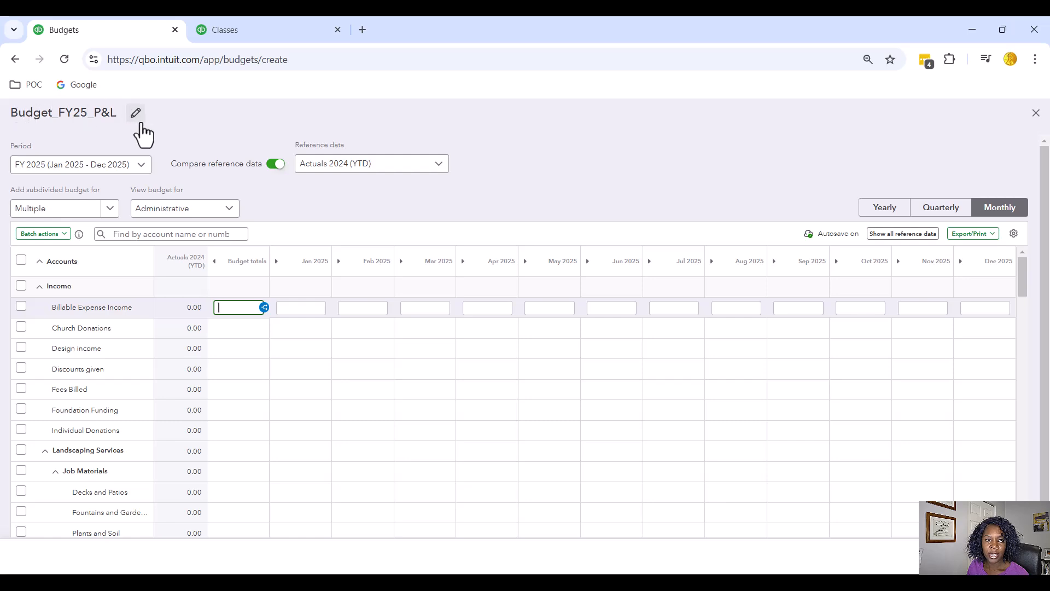
# Rename the budget as FY2025 Budget.
pyautogui.click(137, 117)
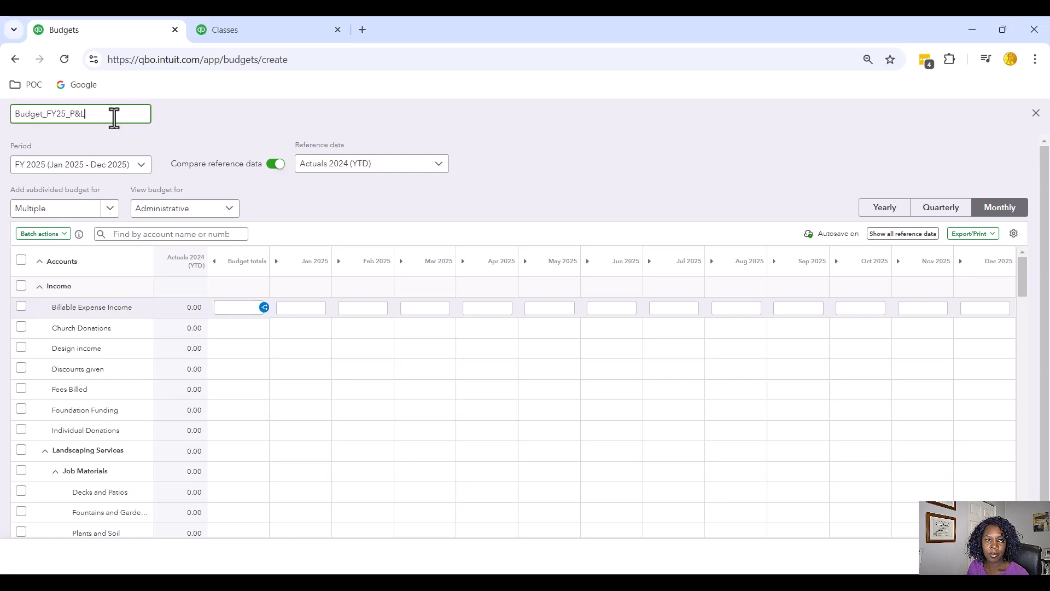
pyautogui.moveTo(113, 115); pyautogui.dragTo(2, 104)
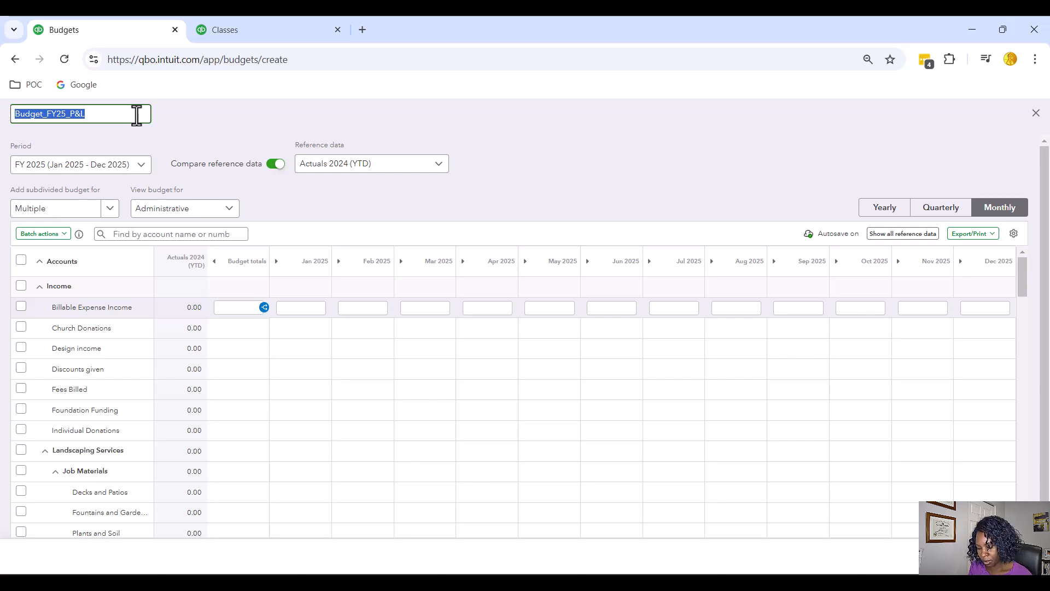
pyautogui.write('FY2025 Budget')
pyautogui.click(512, 179)
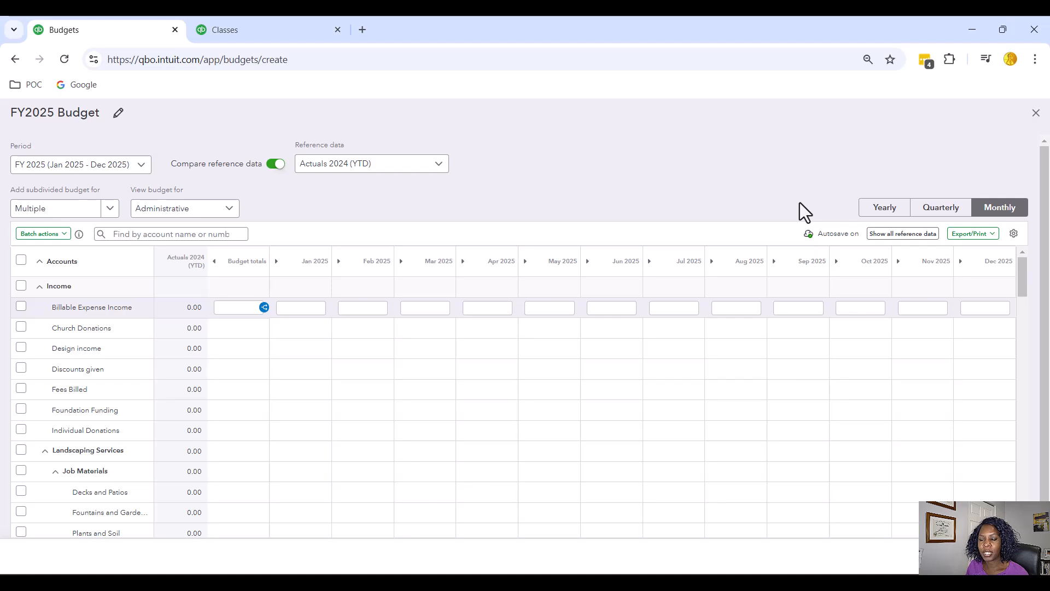
# Switch the budget grid to the yearly layout and check the classes it can be viewed for, keeping Administrative.
pyautogui.click(882, 207)
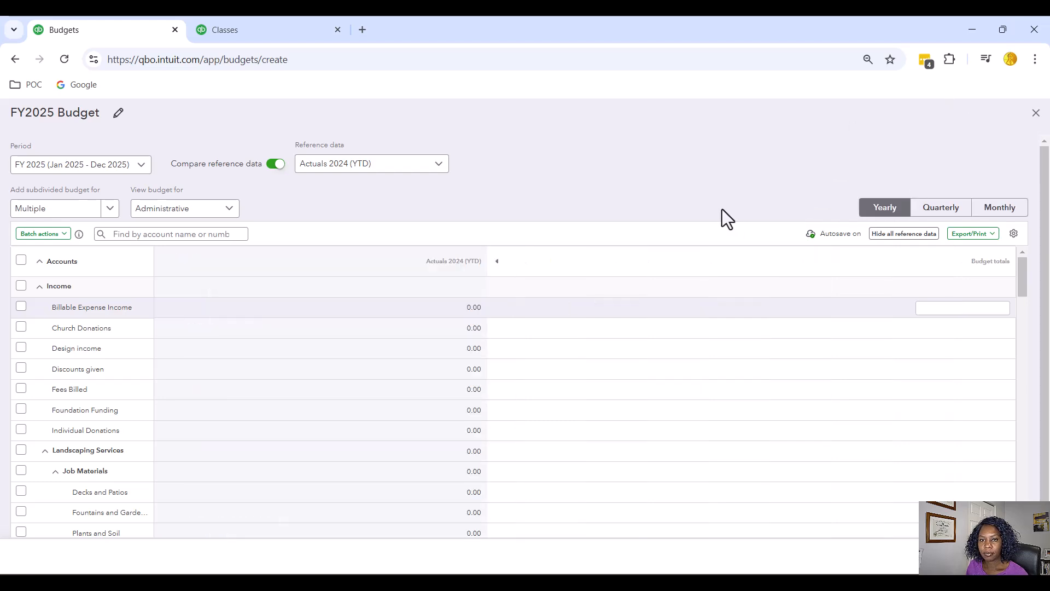
pyautogui.click(939, 309)
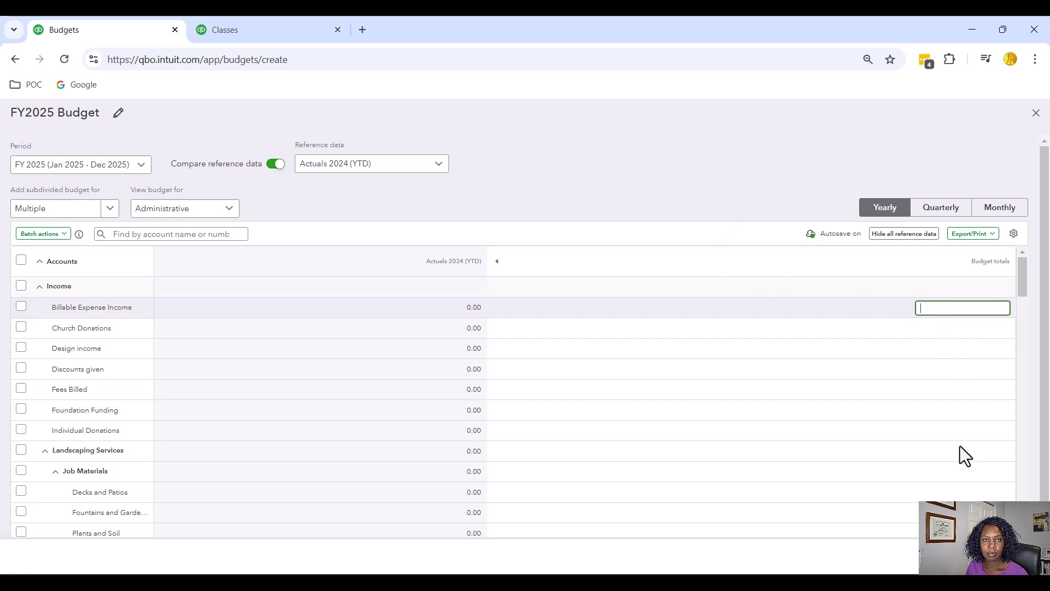
pyautogui.click(229, 215)
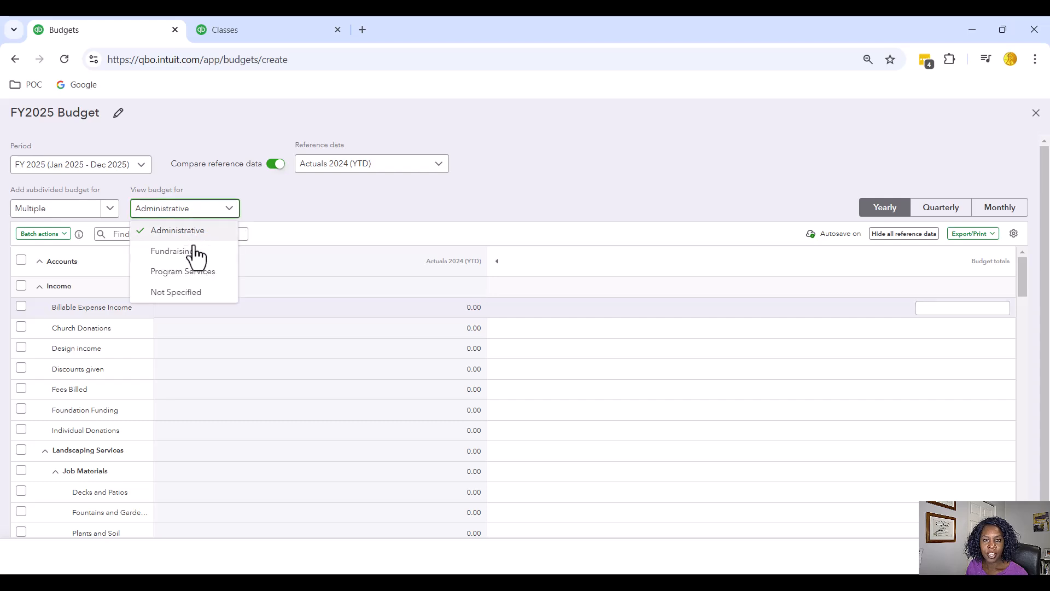
pyautogui.click(228, 211)
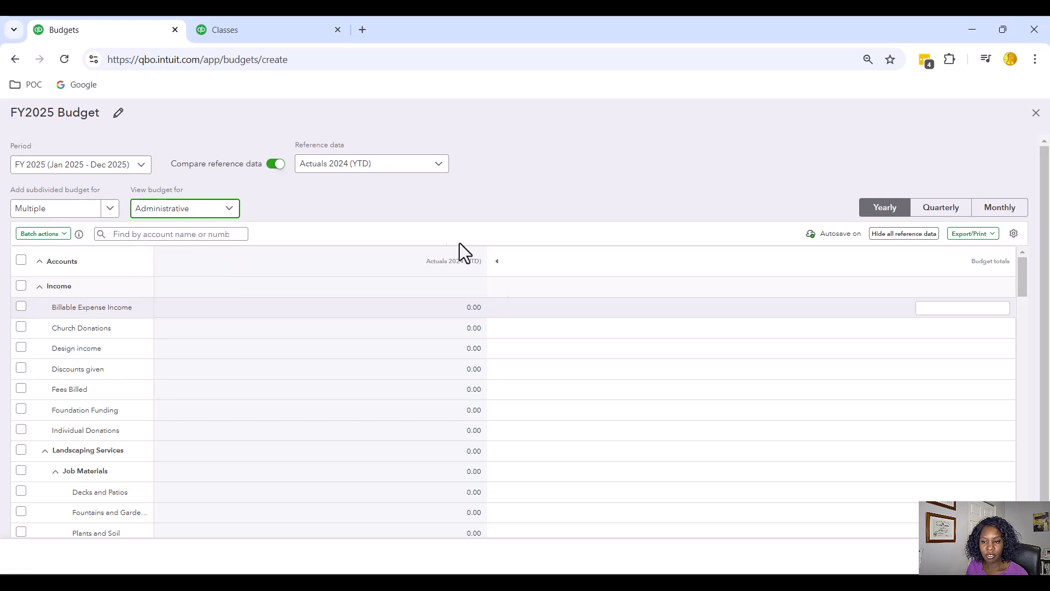
# Switch to the Excel budget and check the Administrative column's funding and Salaries amounts, then return to QuickBooks.
pyautogui.click(642, 543)
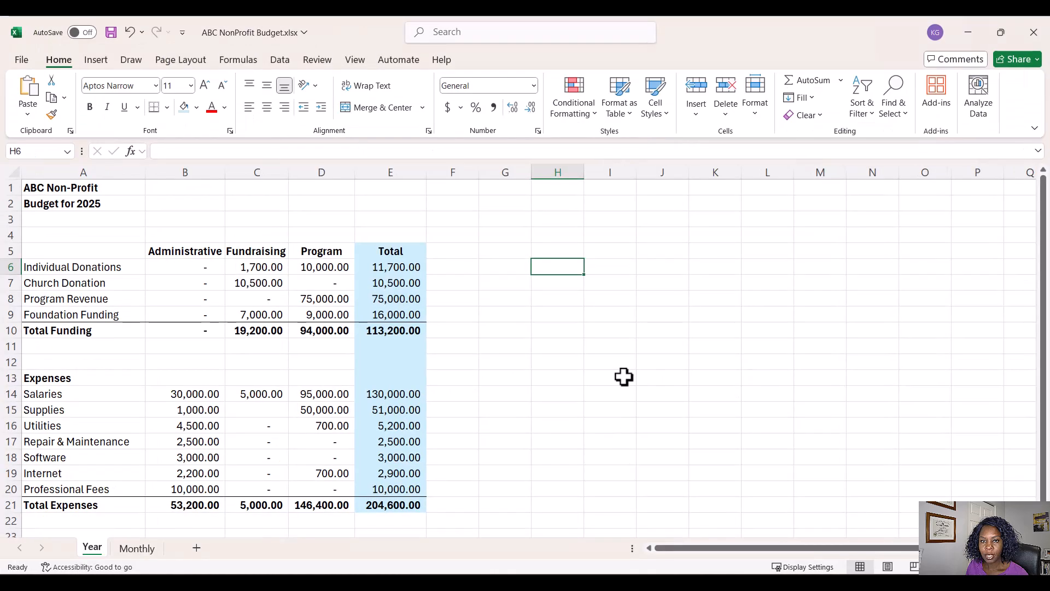
pyautogui.click(183, 269)
pyautogui.click(184, 394)
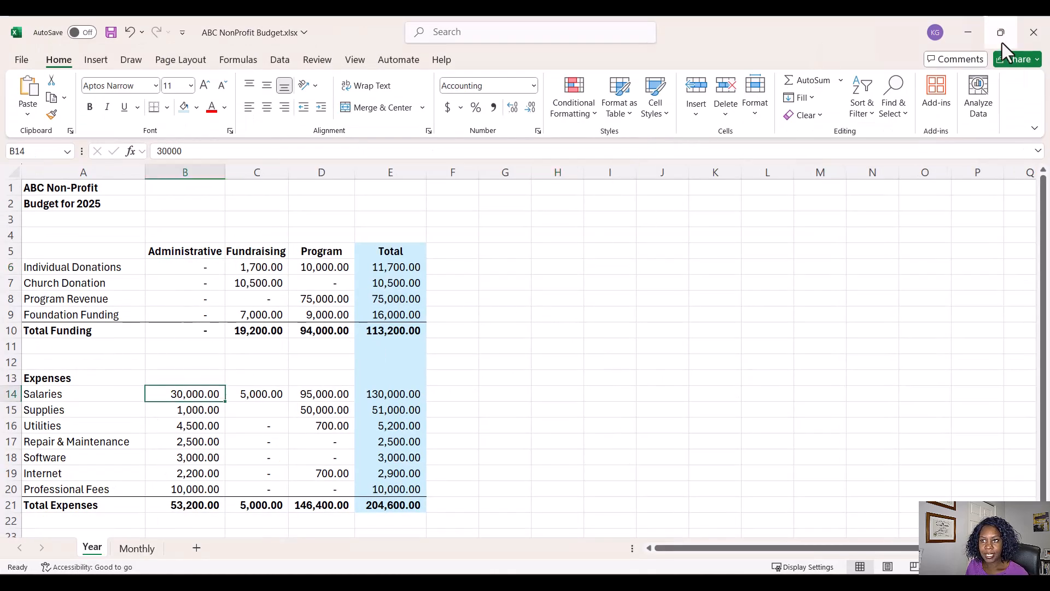
pyautogui.click(969, 34)
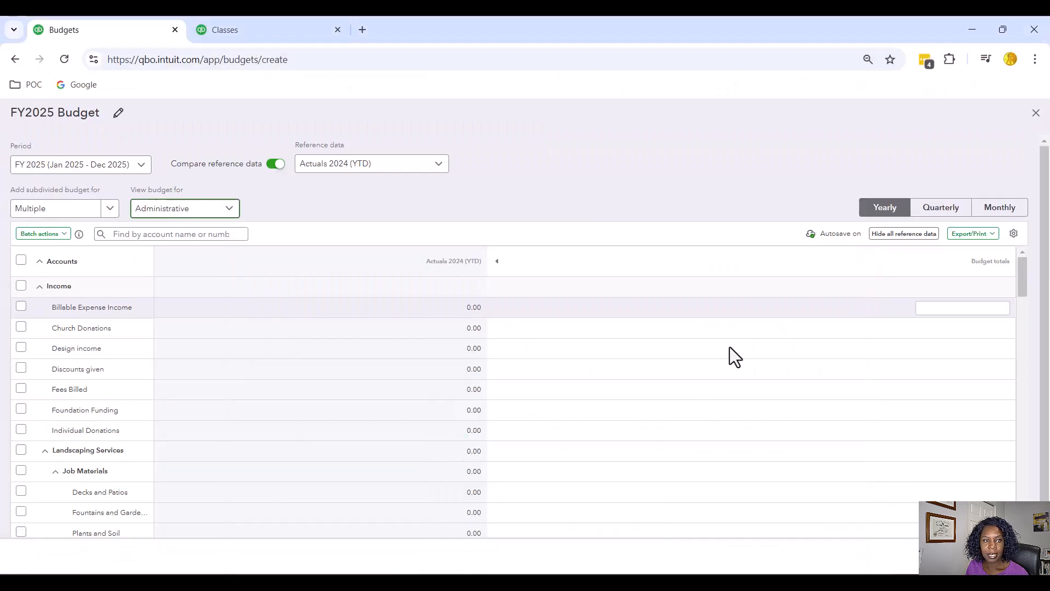
# Enter 30000 as the Administrative yearly budget total for the Salaries account.
pyautogui.scroll(-4, 730, 348)
pyautogui.scroll(-10, 731, 359)
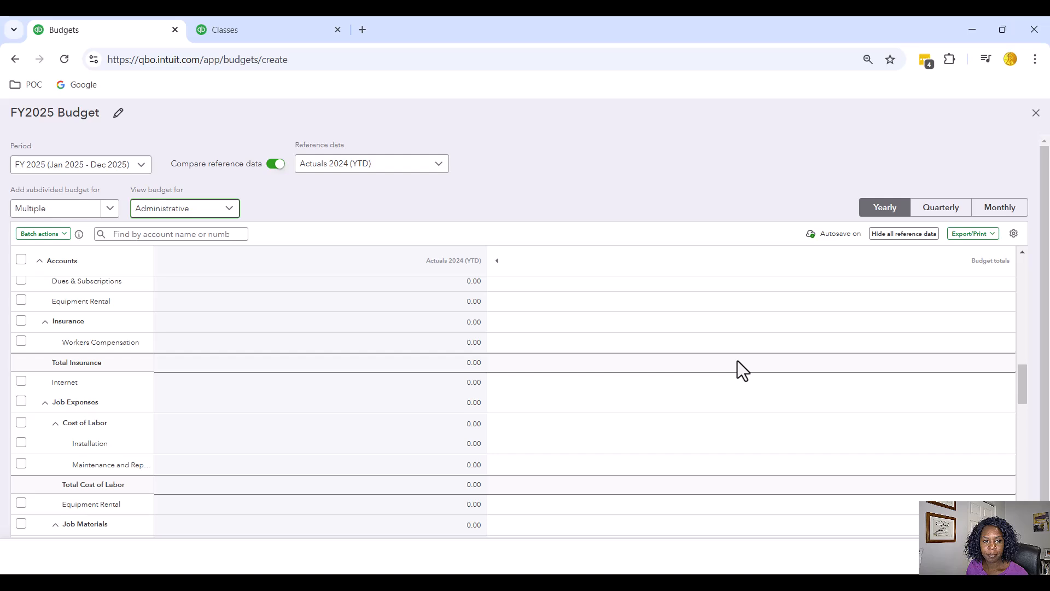
pyautogui.scroll(-10, 738, 361)
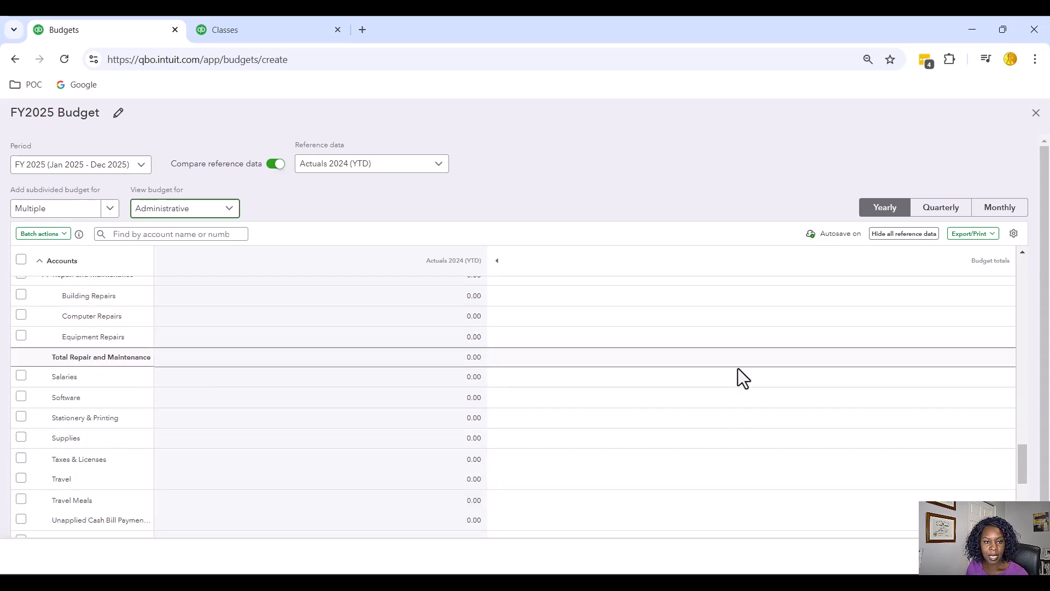
pyautogui.click(976, 377)
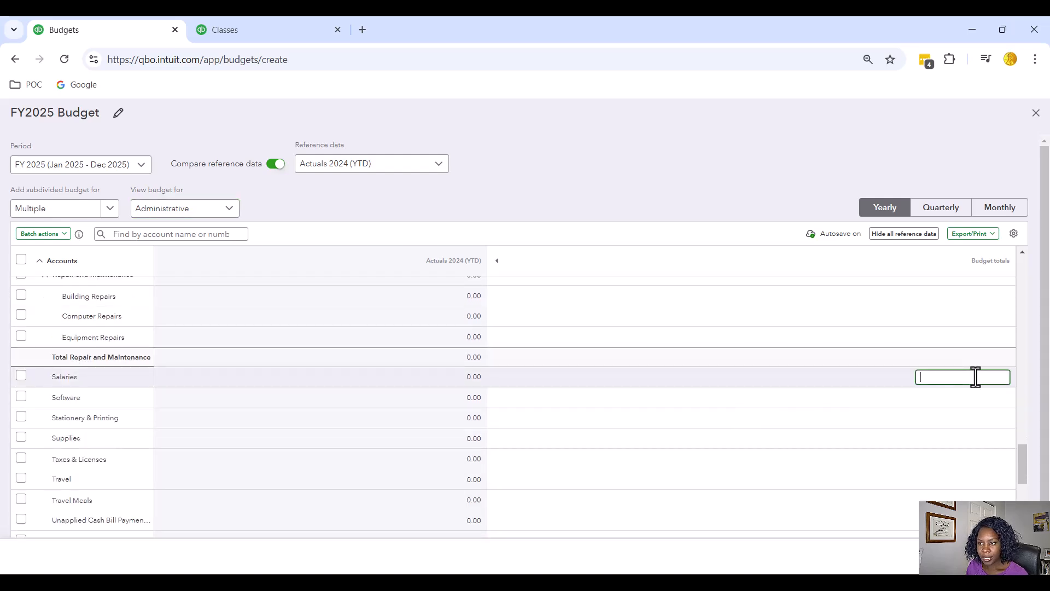
pyautogui.write('30000')
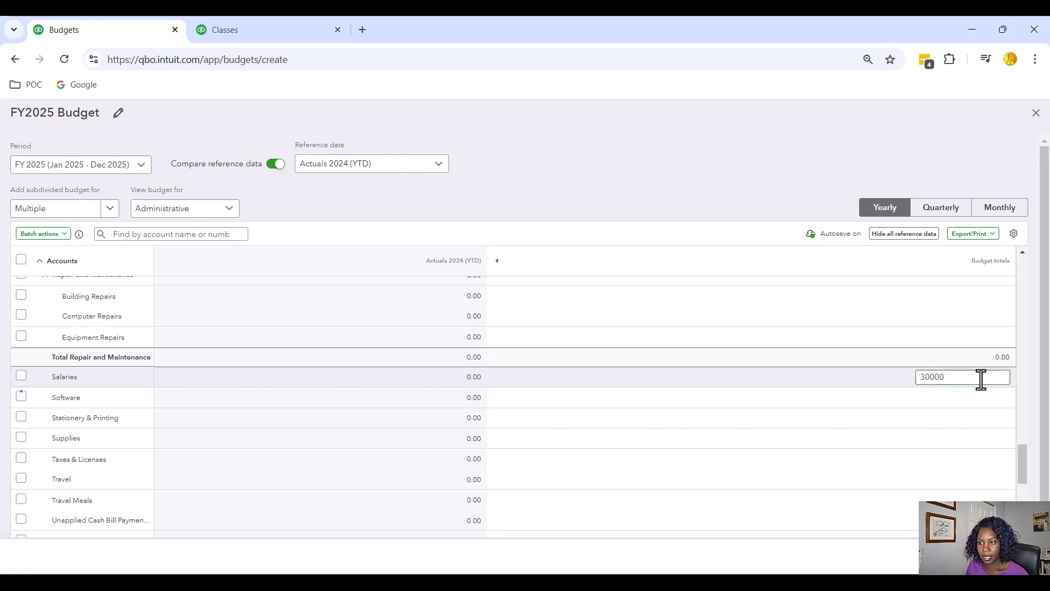
pyautogui.click(751, 382)
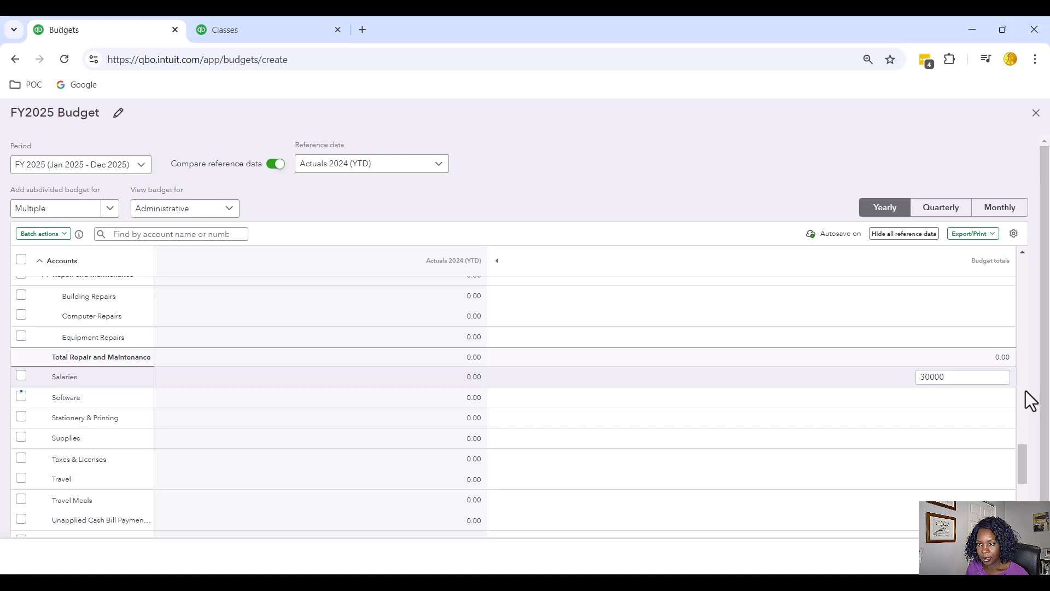
# Look up the Administrative Supplies amount in the Excel budget and enter 1000.00 as the Supplies budget total in QuickBooks.
pyautogui.click(939, 399)
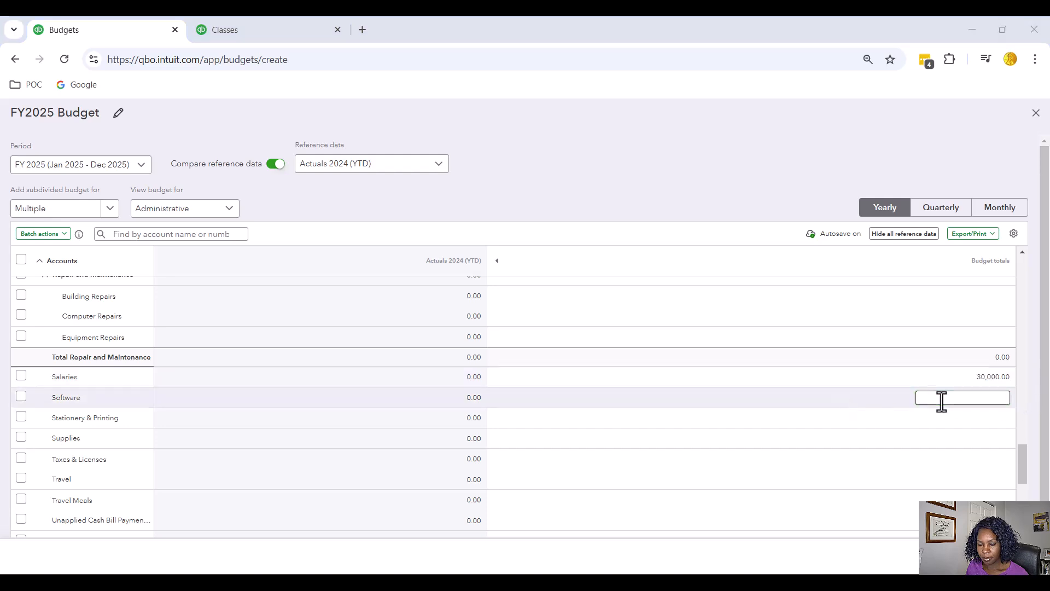
pyautogui.hotkey('alt', 'Tab')
pyautogui.click(202, 408)
pyautogui.hotkey('alt', 'Tab')
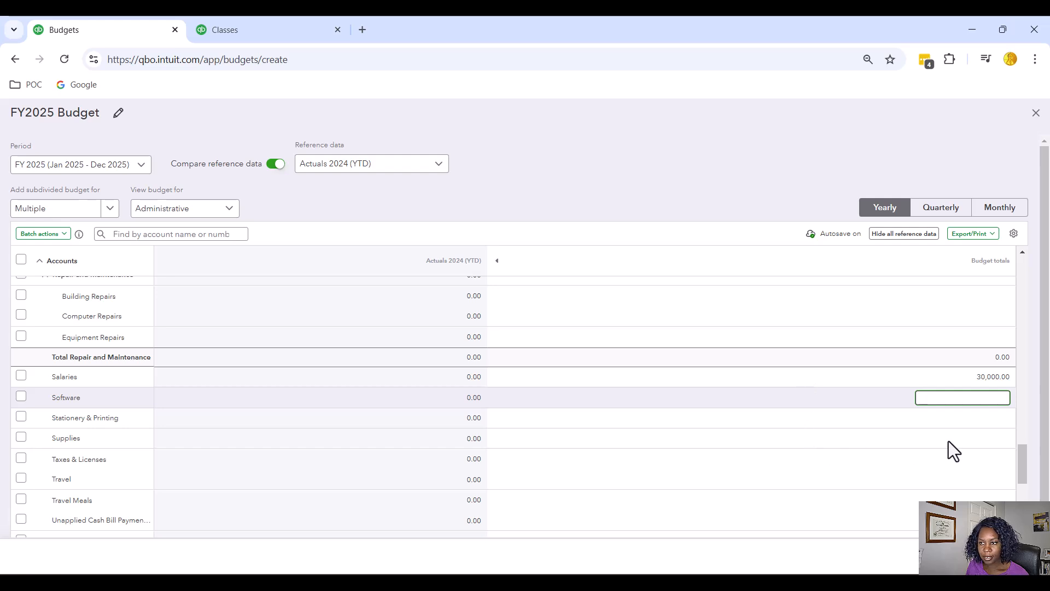
pyautogui.click(983, 438)
pyautogui.write('1,000')
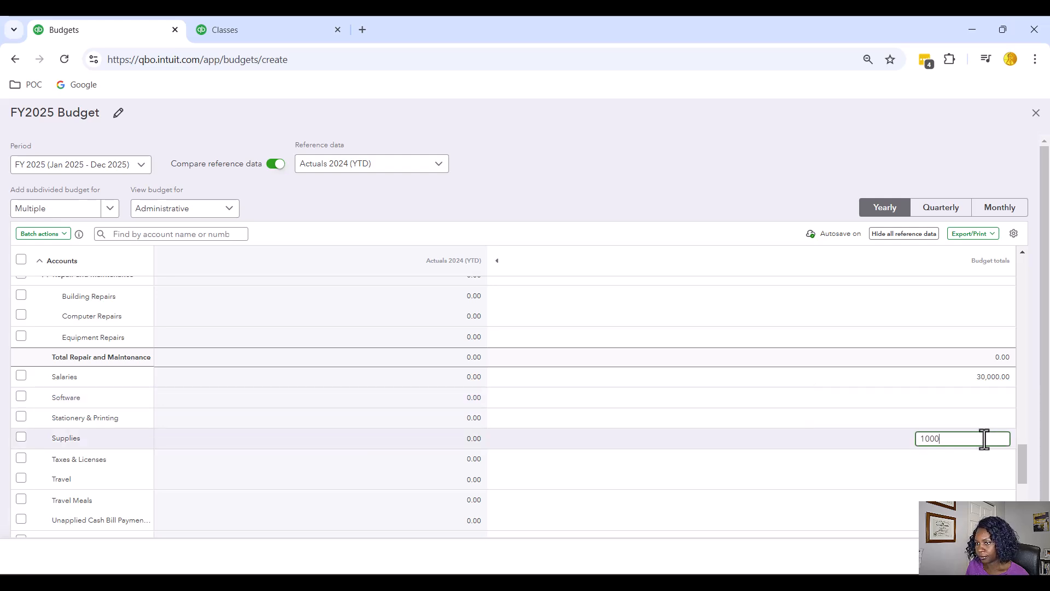
pyautogui.write('.00')
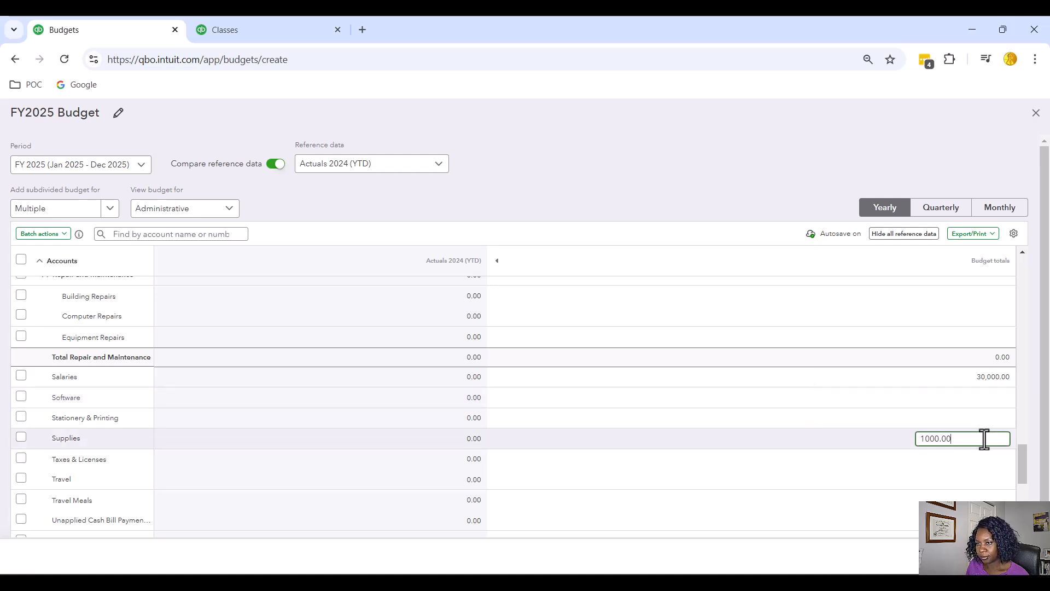
pyautogui.click(849, 425)
# Look over the Administrative budget from Professional Fees up to the income accounts and back down to Internet.
pyautogui.scroll(5, 605, 297)
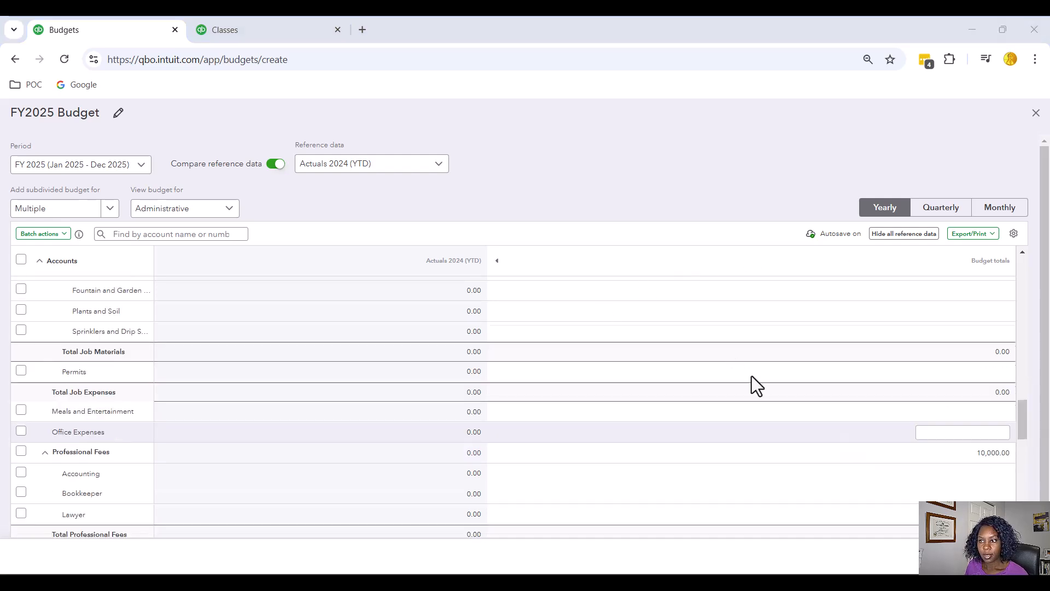
pyautogui.scroll(10, 752, 376)
pyautogui.scroll(6, 752, 376)
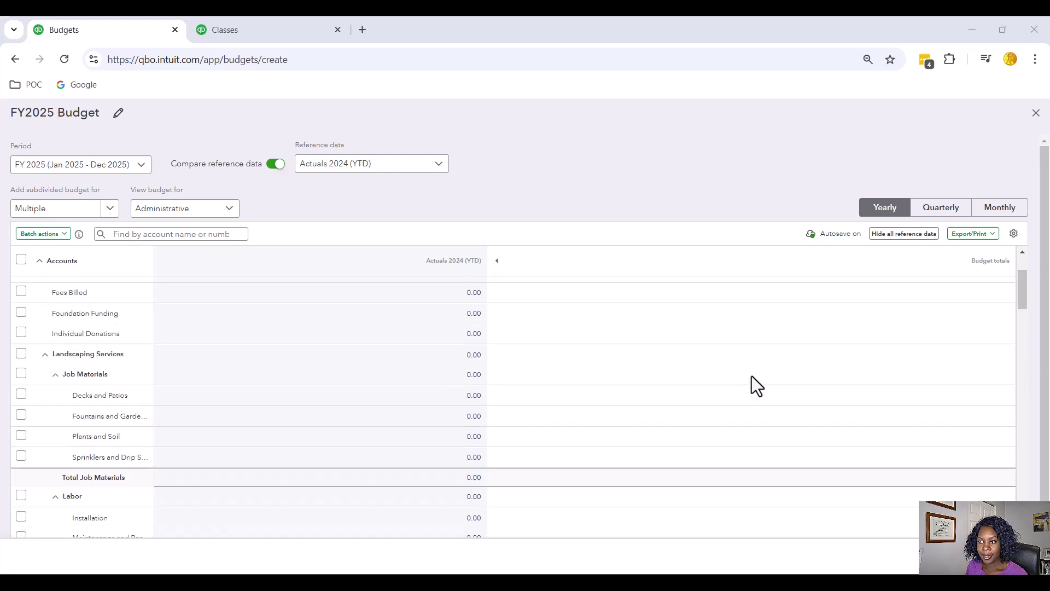
pyautogui.scroll(-10, 751, 376)
pyautogui.scroll(-4, 751, 376)
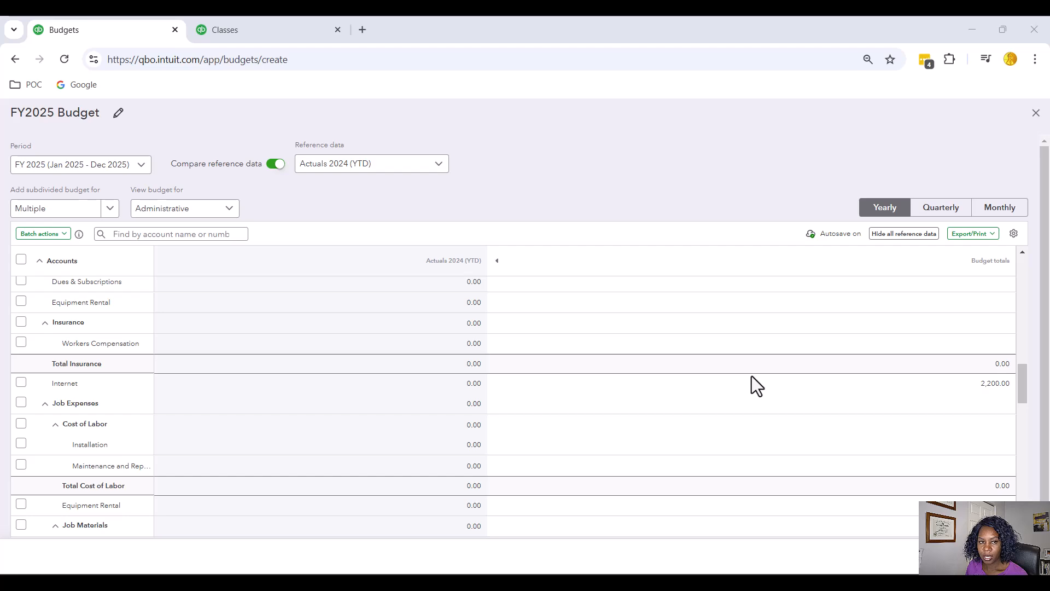
# Bring up the Excel budget and review the Administrative expense amounts from Salaries to Professional Fees.
pyautogui.moveTo(1049, 150); pyautogui.dragTo(551, 126)
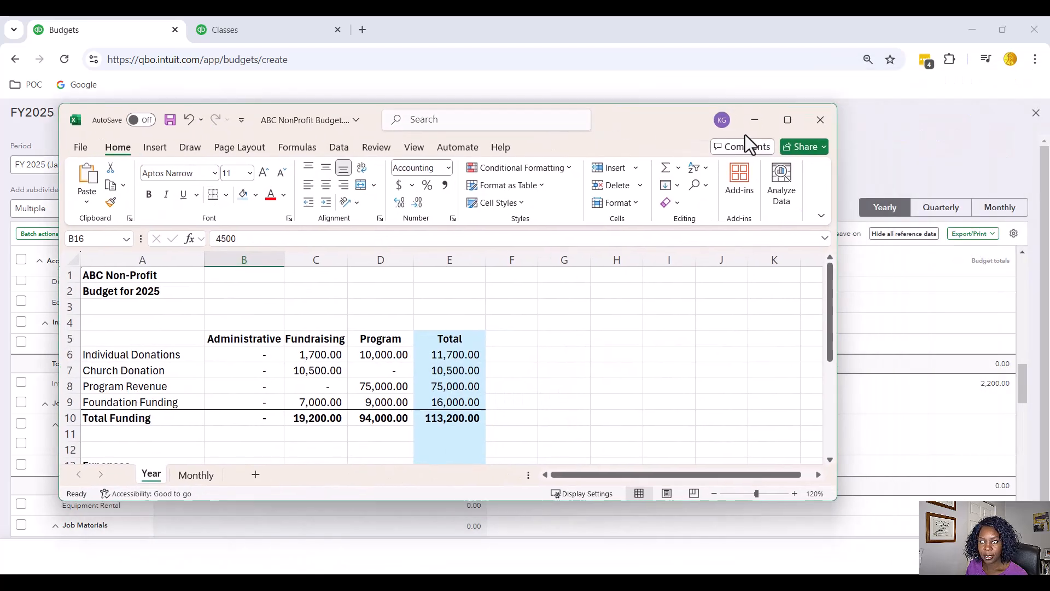
pyautogui.click(779, 122)
pyautogui.moveTo(197, 394); pyautogui.dragTo(197, 489)
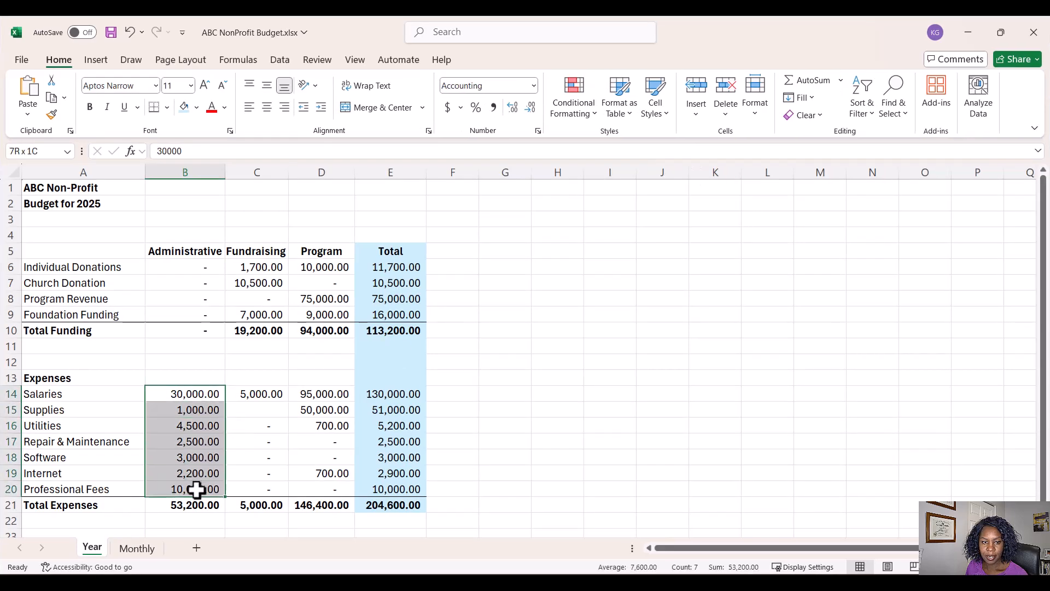
pyautogui.click(189, 444)
pyautogui.moveTo(752, 64); pyautogui.dragTo(1049, 137)
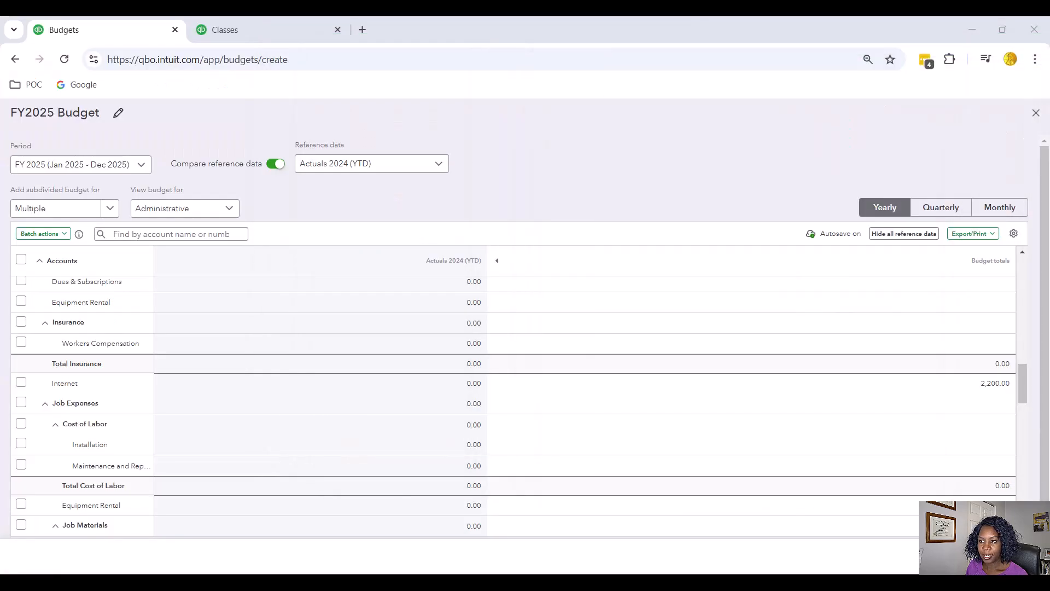
# Back in QuickBooks, check the Administrative budget totals for the expense accounts down to Utilities and Total Expense.
pyautogui.scroll(-8, 943, 388)
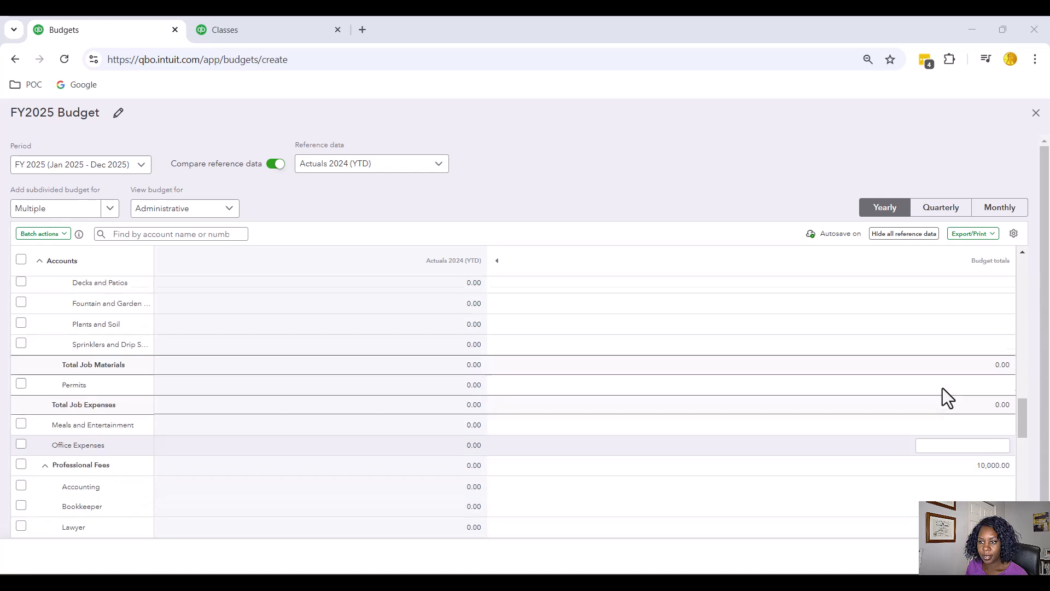
pyautogui.scroll(-8, 943, 388)
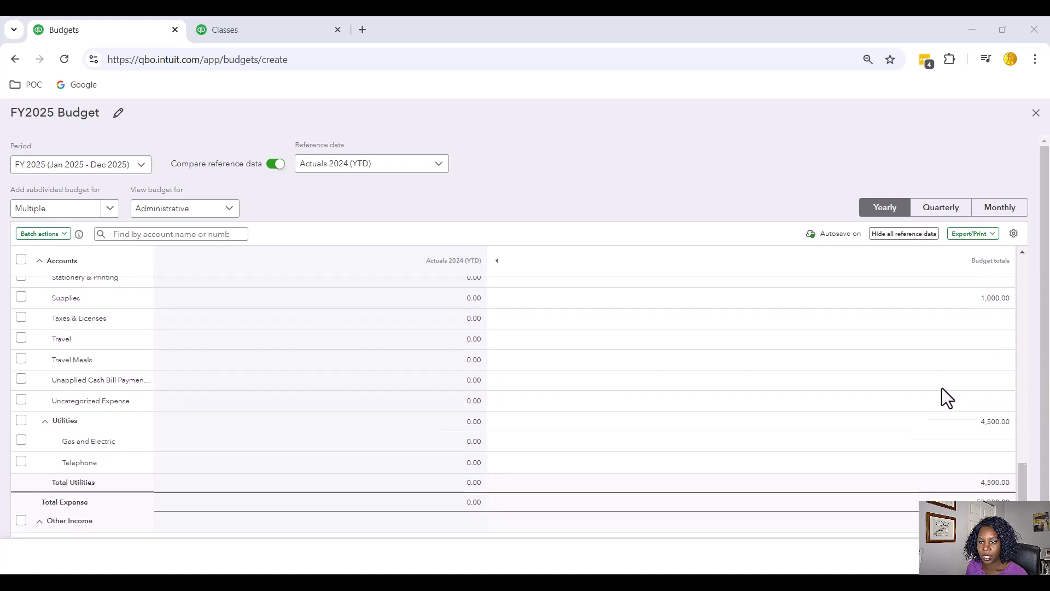
pyautogui.scroll(12, 927, 394)
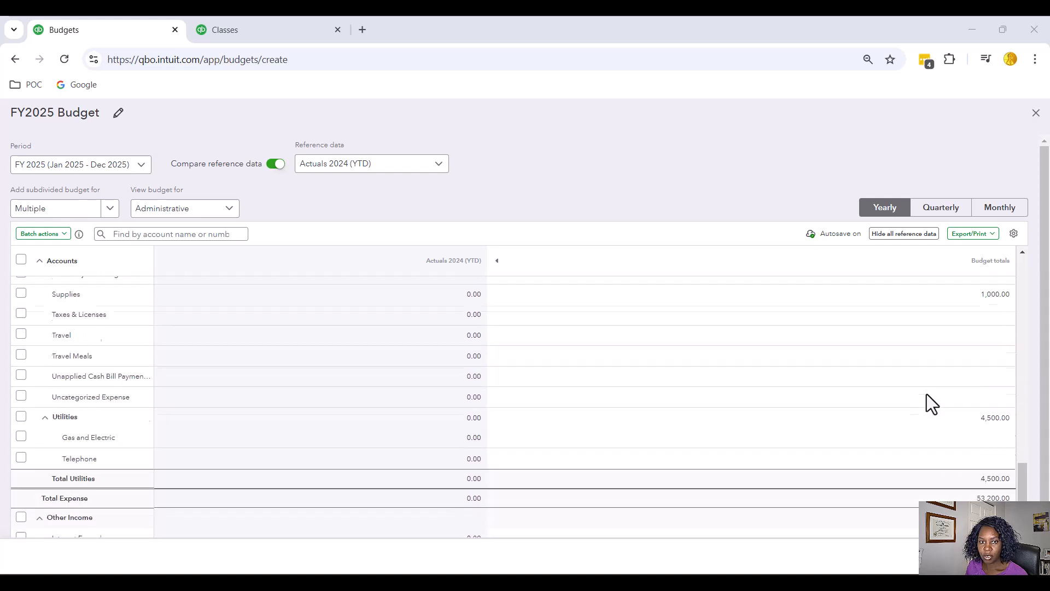
pyautogui.scroll(10, 927, 394)
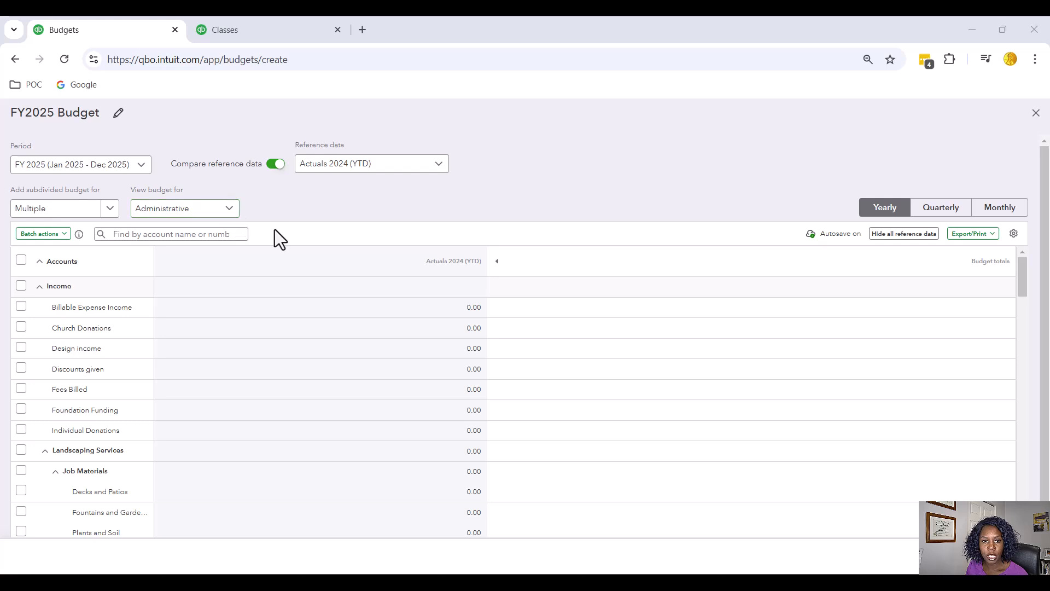
# Try to switch the budget view to the Fundraising class, declining to leave without saving.
pyautogui.click(233, 213)
pyautogui.click(185, 253)
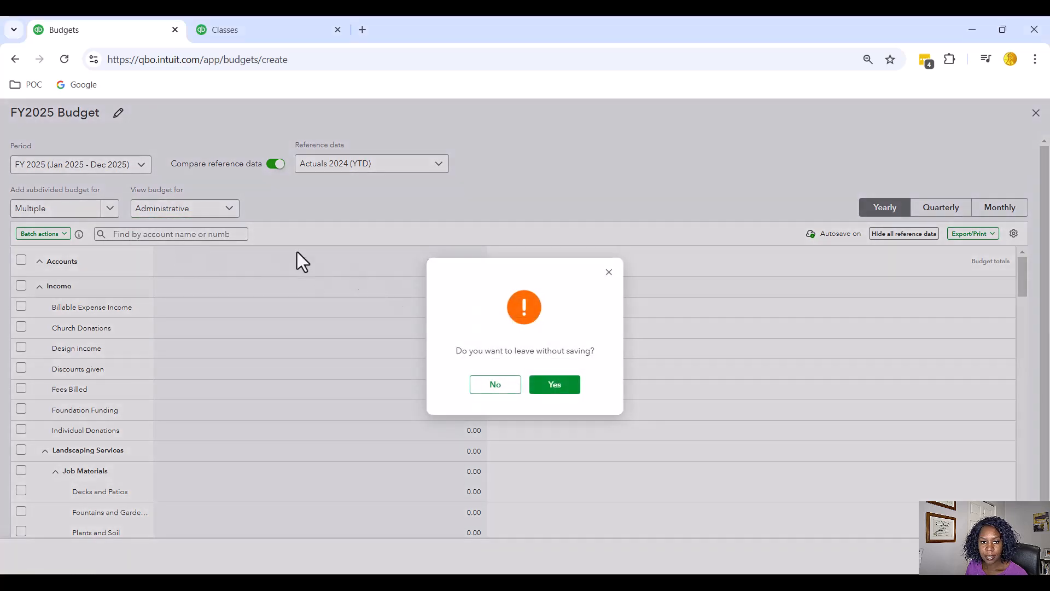
pyautogui.click(495, 389)
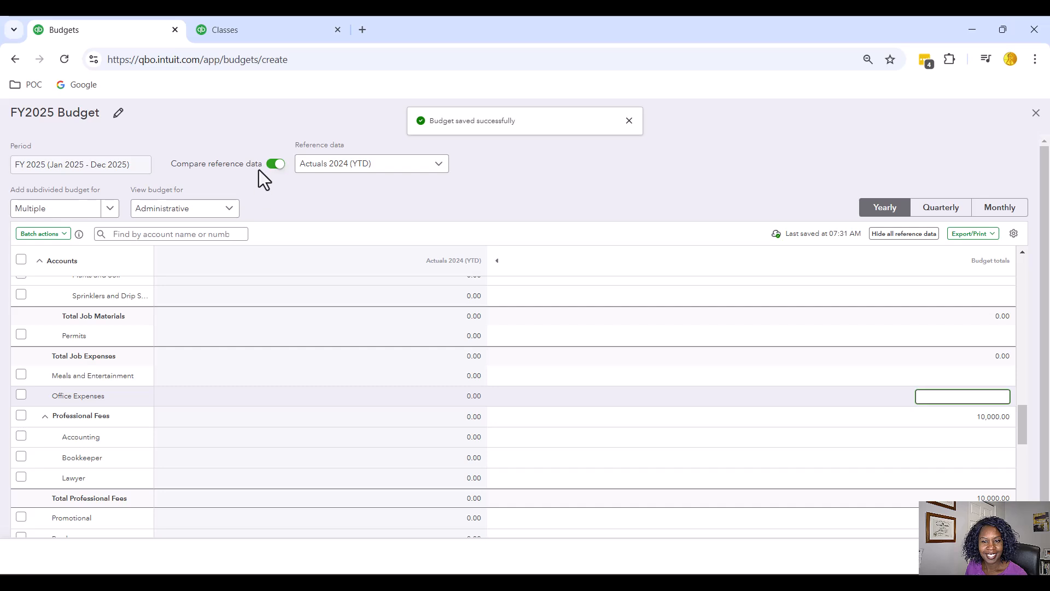
# Switch the budget view to the Fundraising class and look through its expense and income accounts.
pyautogui.click(231, 216)
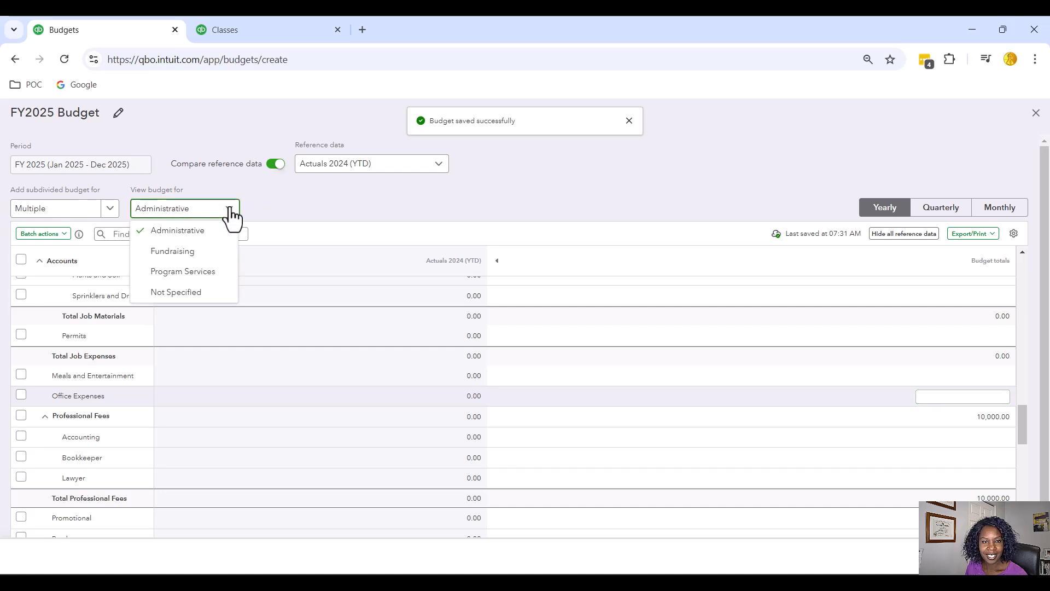
pyautogui.click(180, 252)
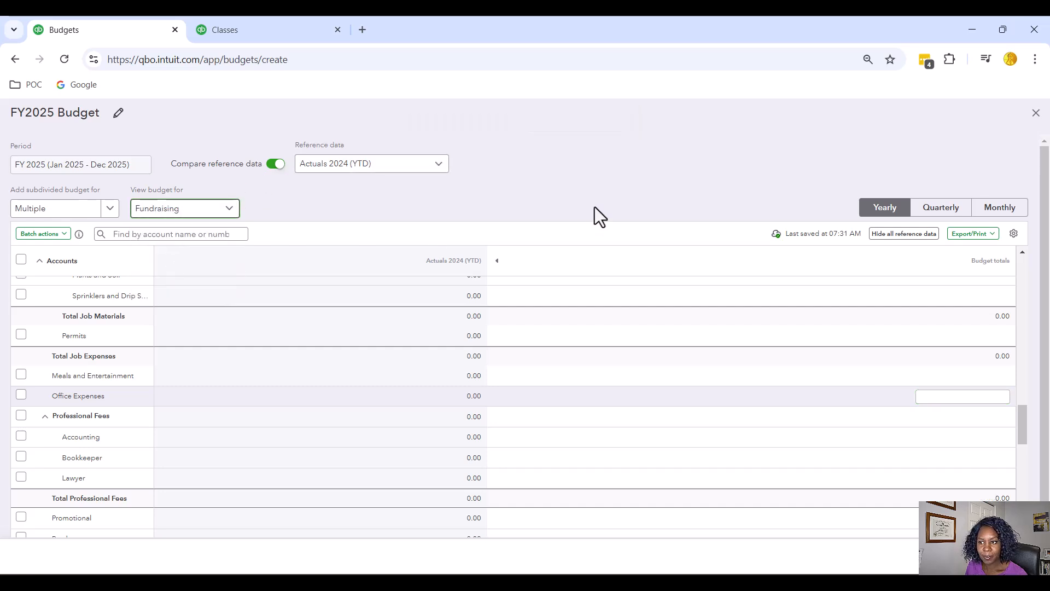
pyautogui.scroll(4, 760, 344)
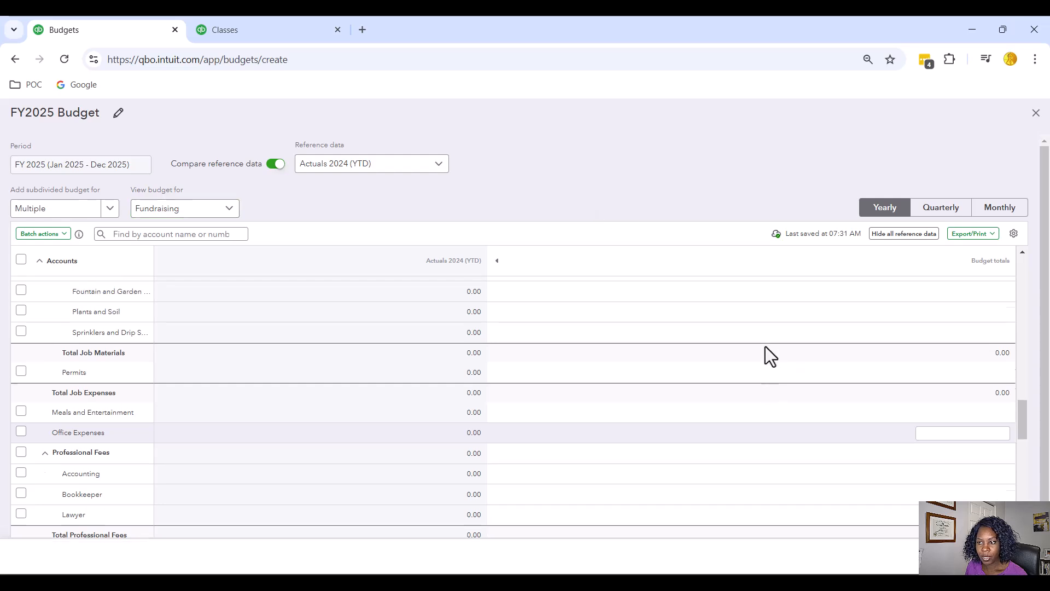
pyautogui.scroll(-15, 765, 347)
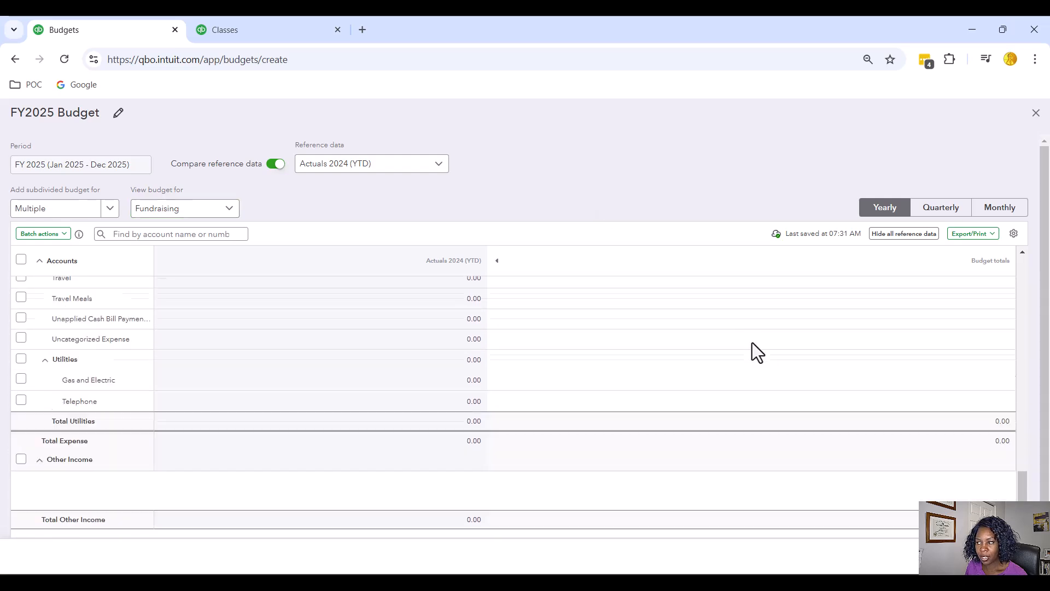
pyautogui.scroll(15, 748, 333)
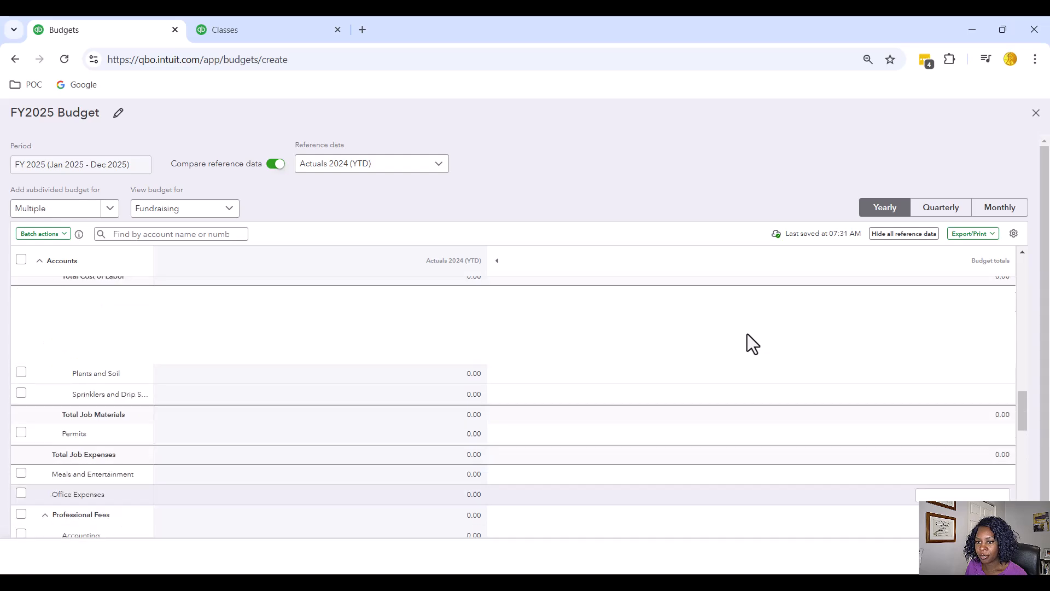
pyautogui.scroll(5, 747, 331)
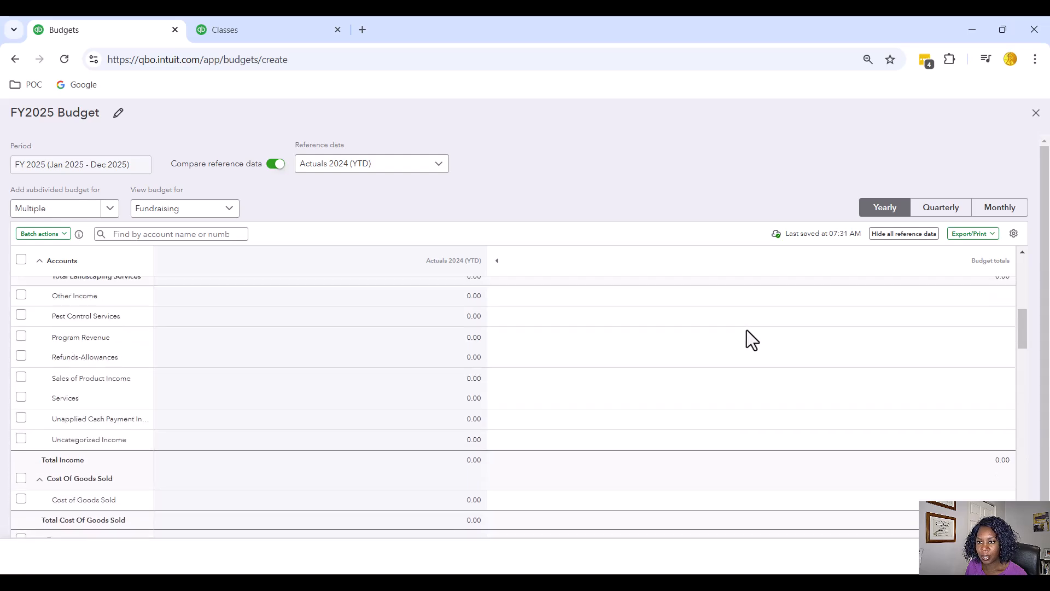
pyautogui.click(231, 213)
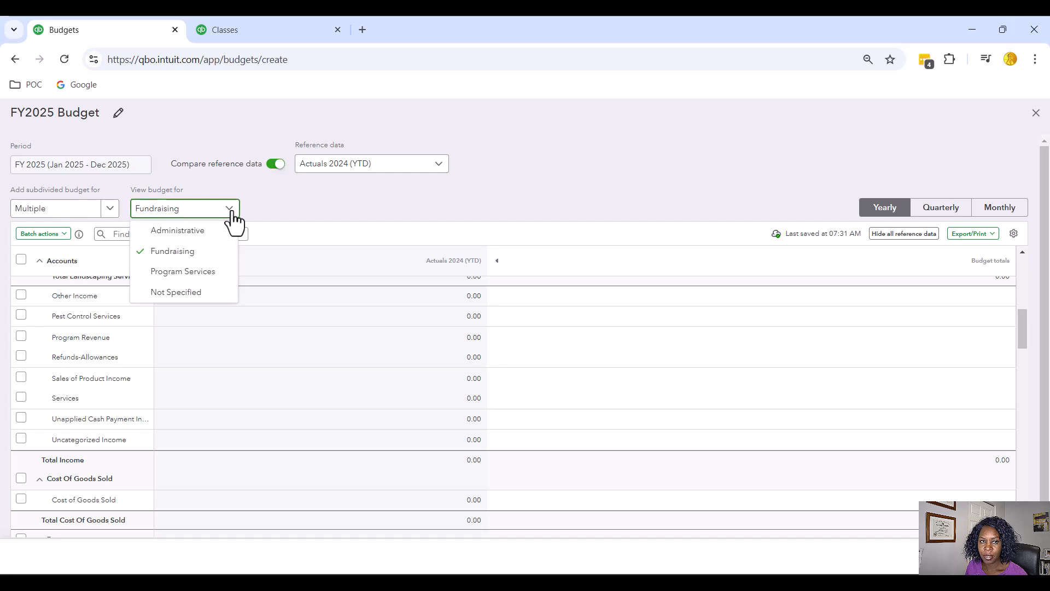
pyautogui.click(296, 210)
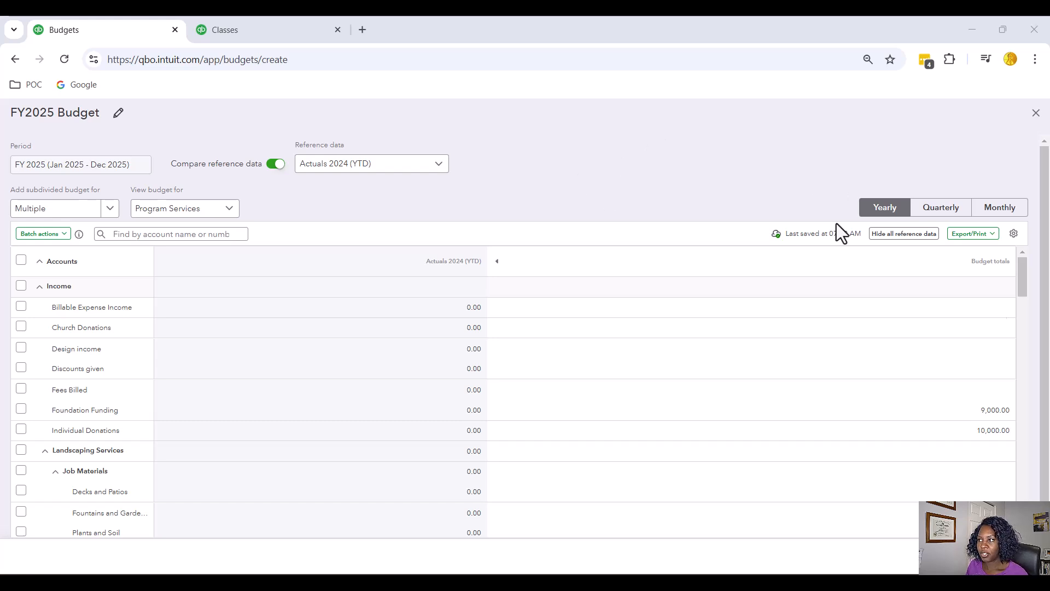
# Bring the Excel budget into view to check the funding amounts by class, then move it out of the way.
pyautogui.moveTo(1049, 165); pyautogui.dragTo(663, 145)
pyautogui.scroll(3, 614, 346)
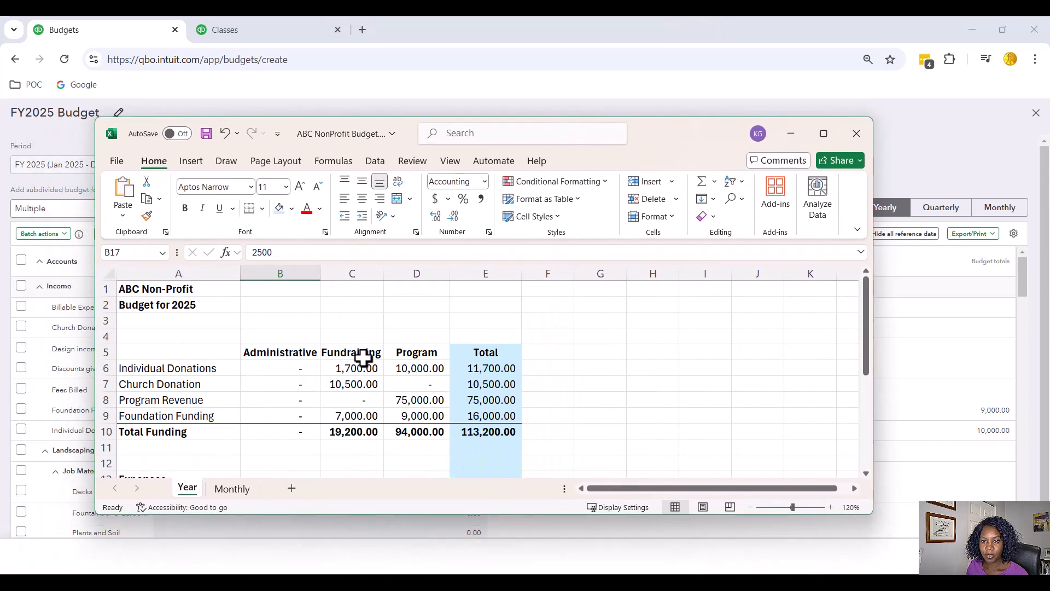
pyautogui.moveTo(678, 139); pyautogui.dragTo(1049, 120)
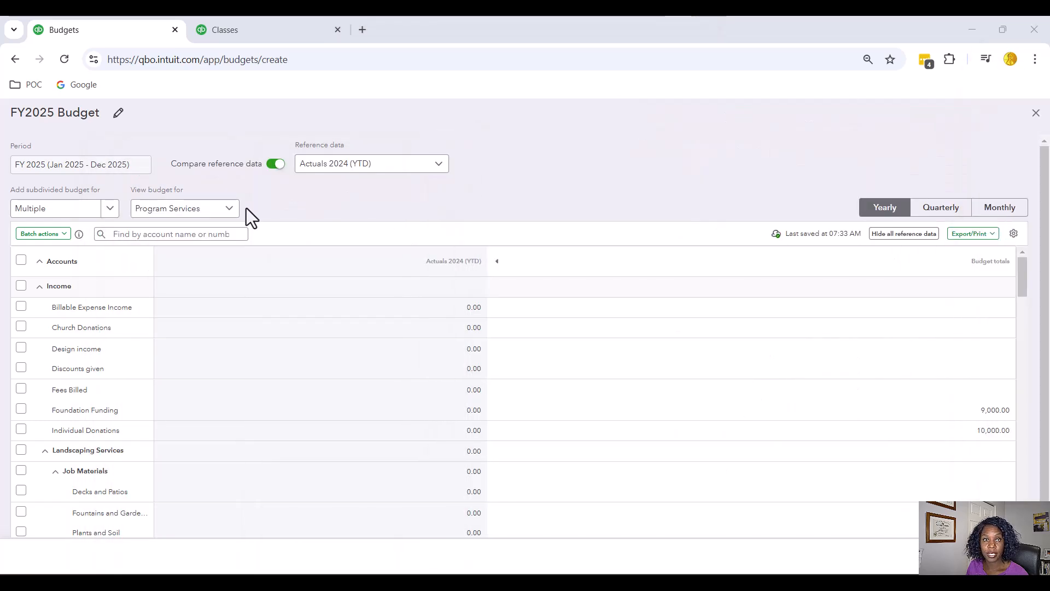
# Switch the budget view to the Administrative class and check its yearly budget totals down to Total Expense.
pyautogui.click(232, 210)
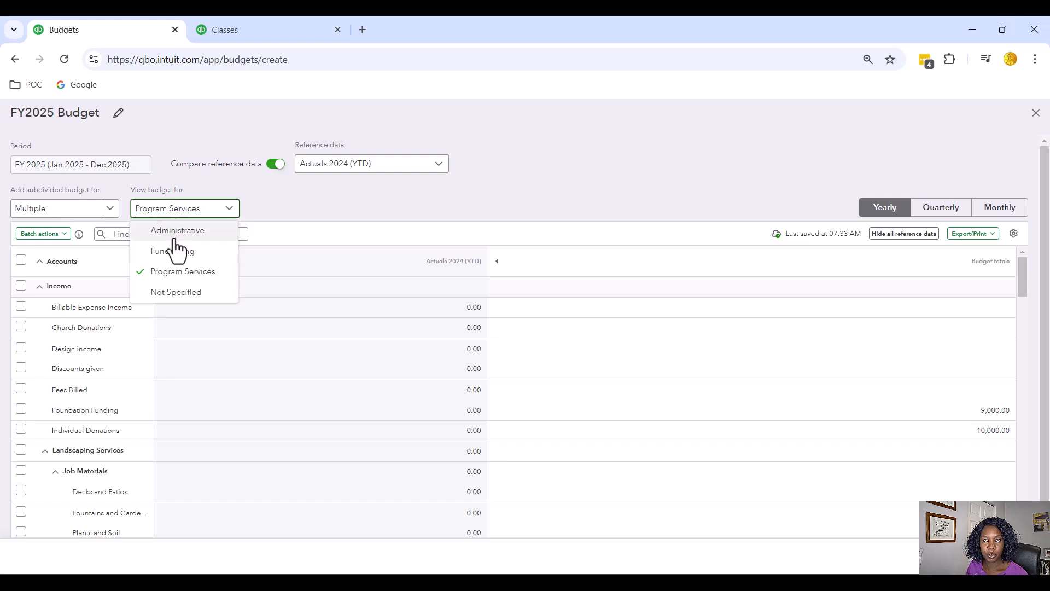
pyautogui.click(203, 230)
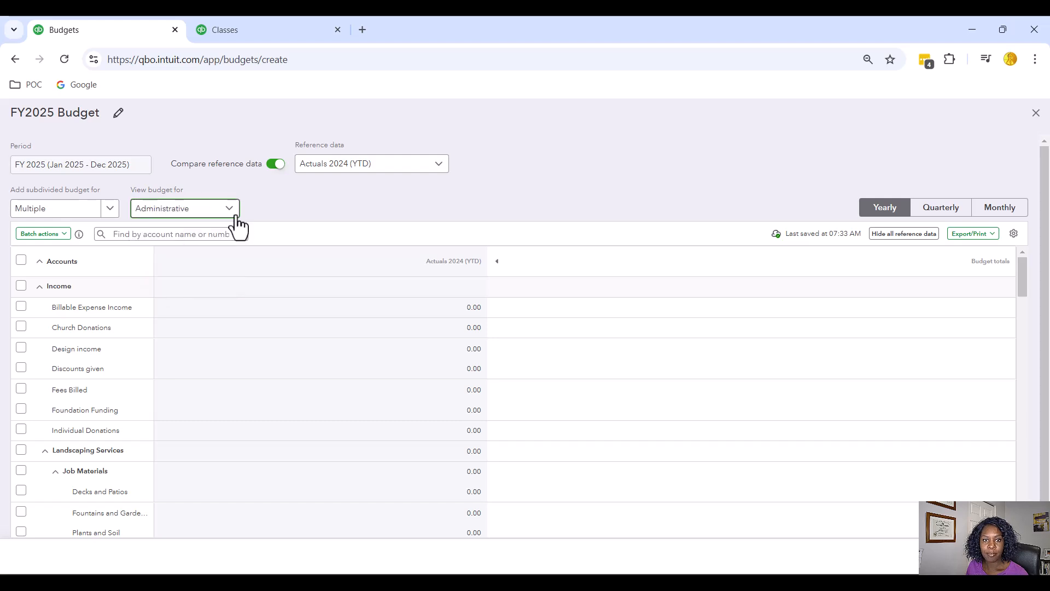
pyautogui.scroll(-15, 679, 312)
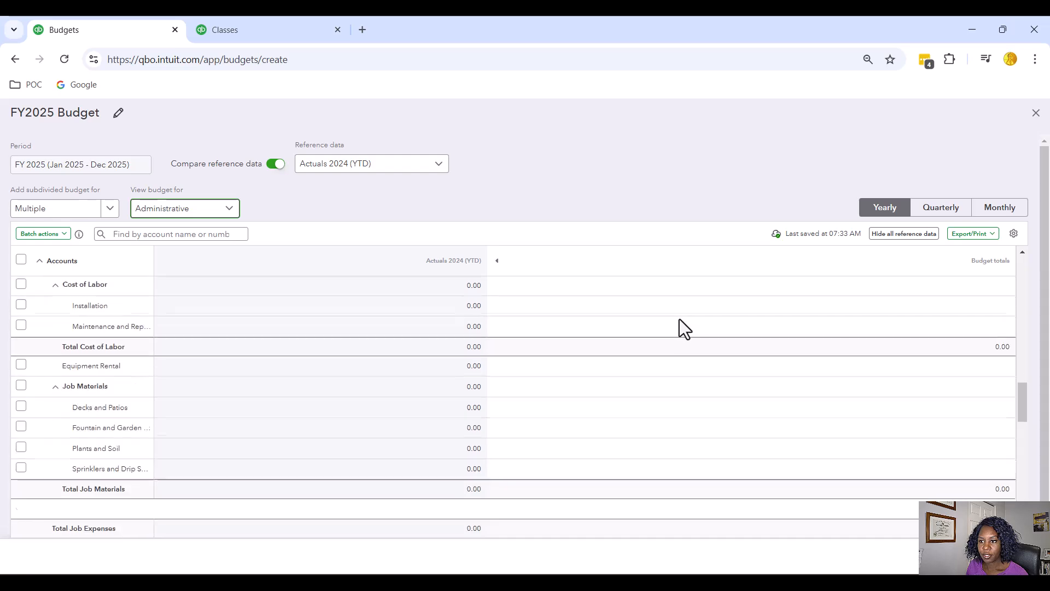
pyautogui.scroll(-10, 679, 320)
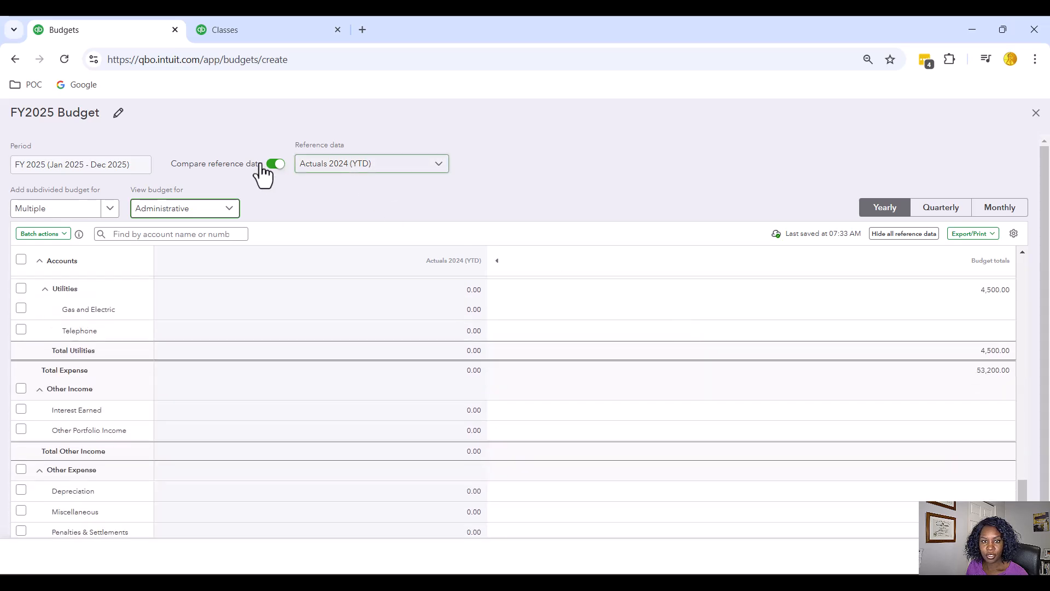
# Switch the budget view to the Program Services class and look through its yearly expense amounts.
pyautogui.click(230, 213)
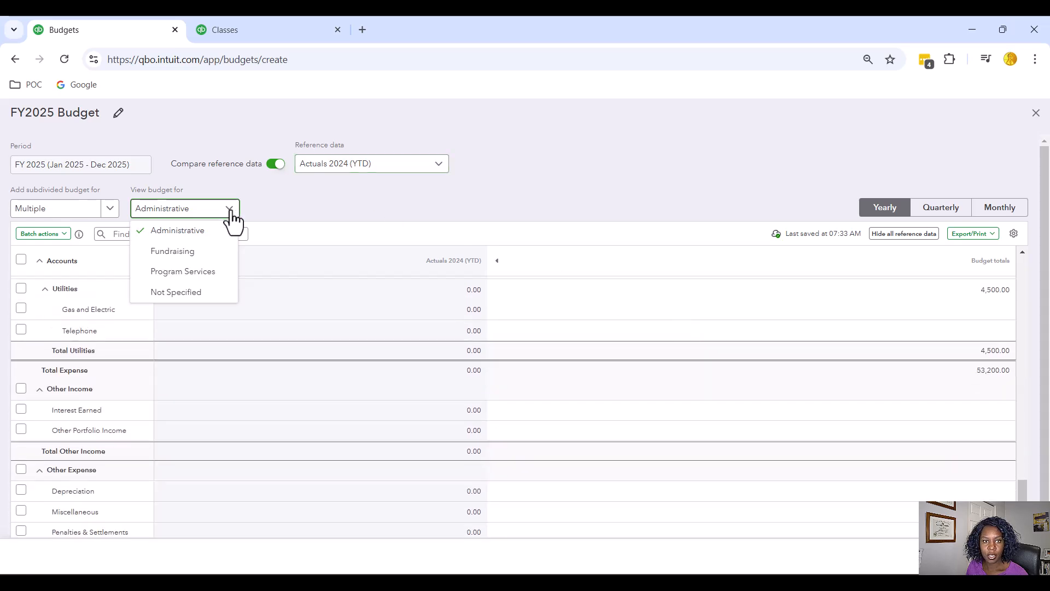
pyautogui.click(211, 279)
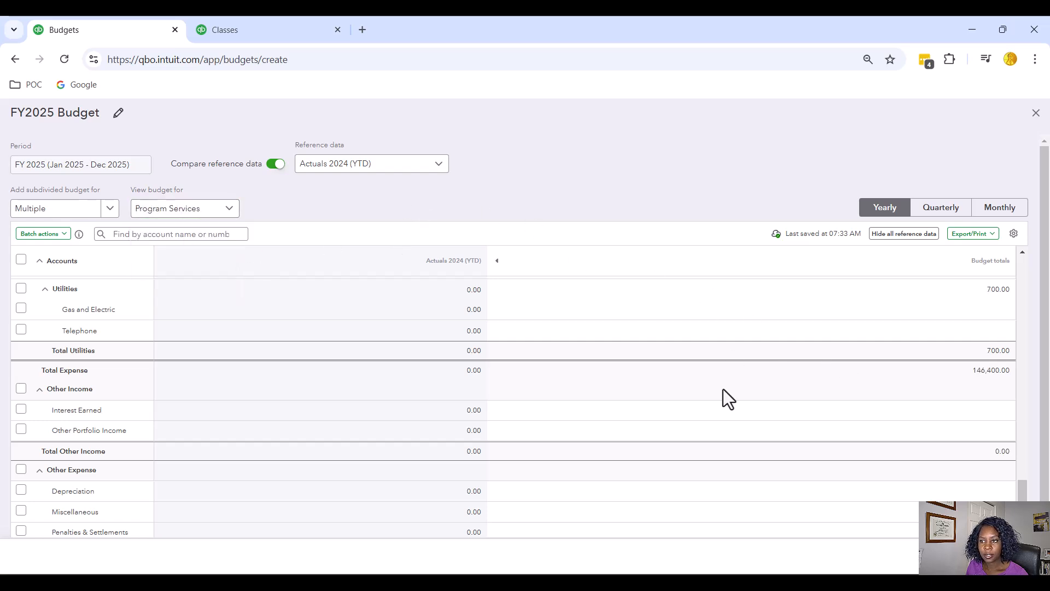
pyautogui.scroll(15, 725, 390)
pyautogui.scroll(3, 749, 403)
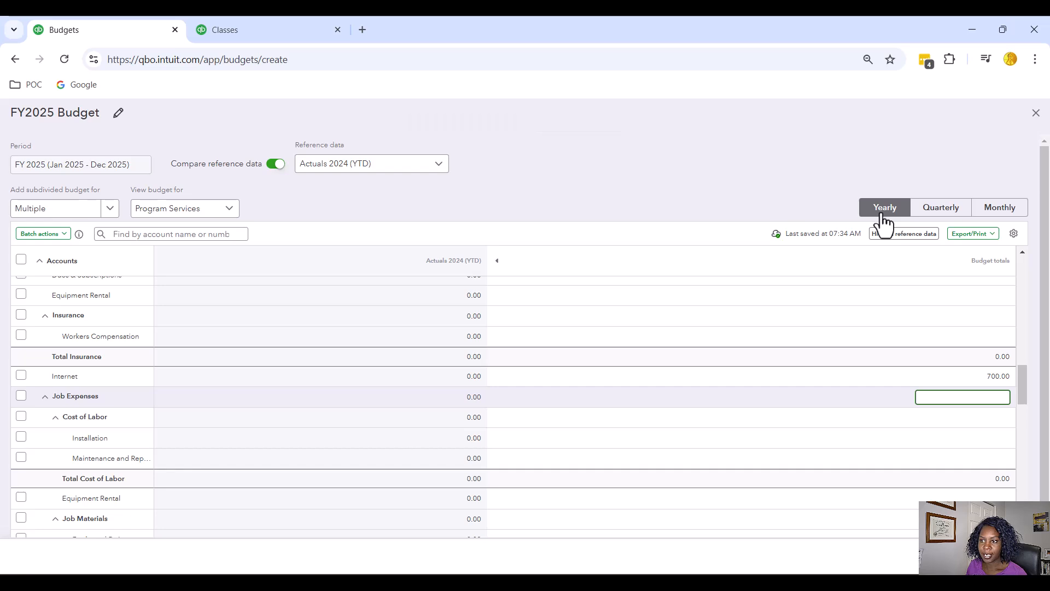
# Display the Program Services budget by month and review how its income amounts are spread across 2025.
pyautogui.click(1000, 214)
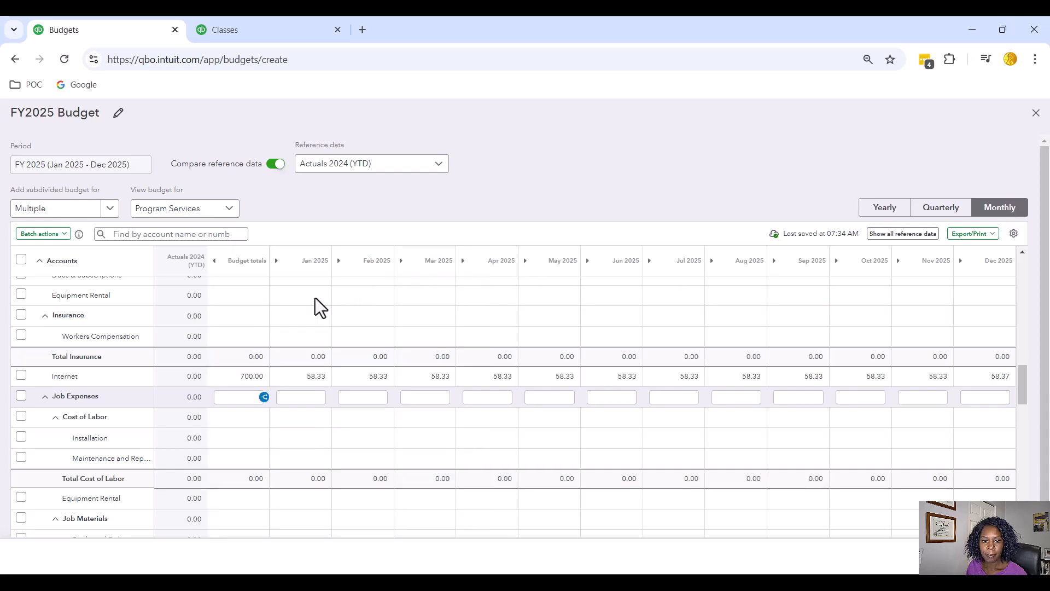
pyautogui.scroll(15, 291, 323)
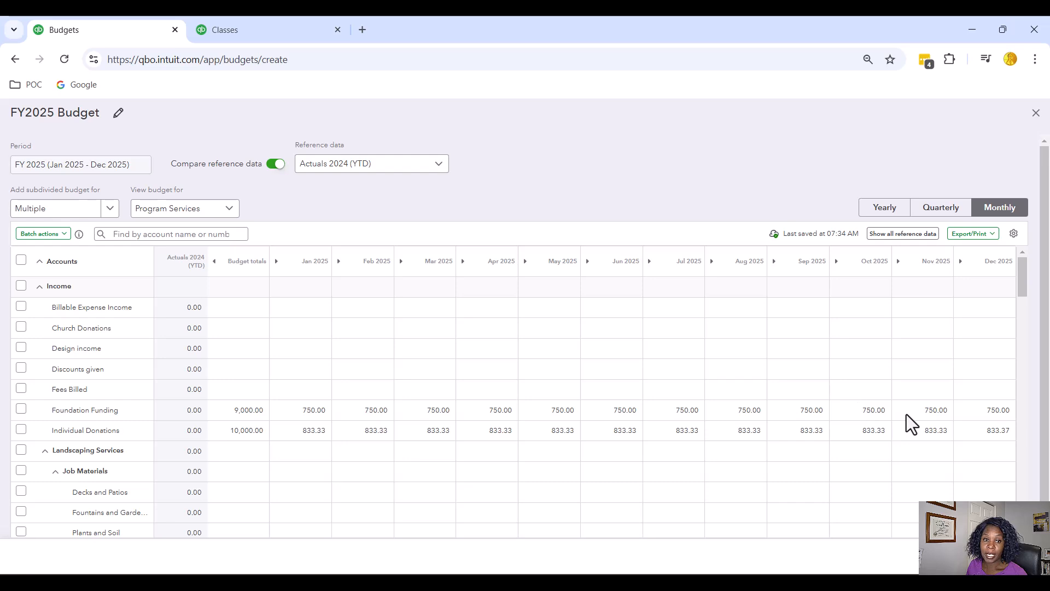
pyautogui.click(230, 215)
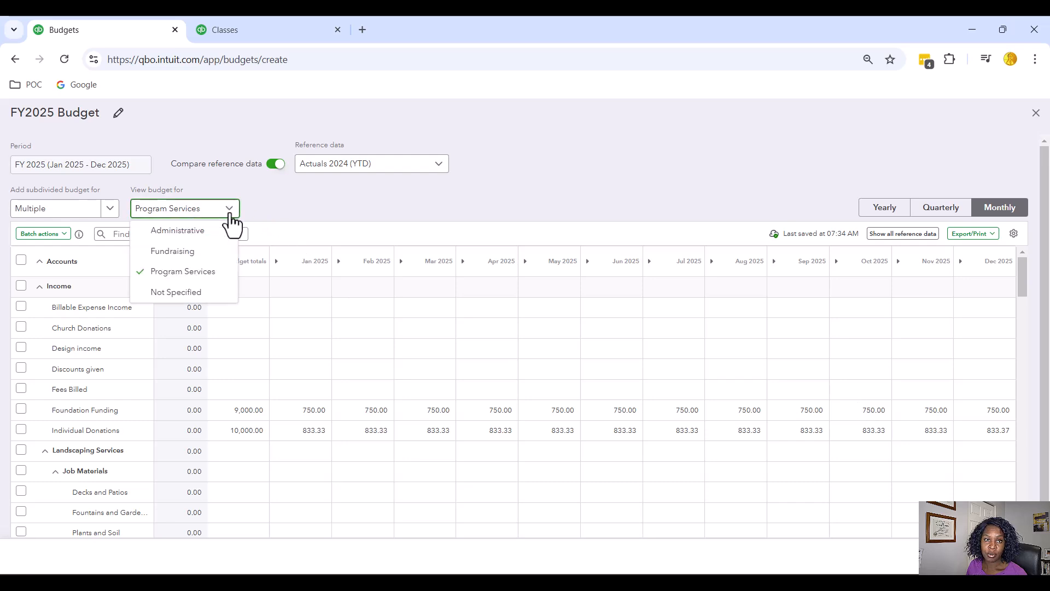
pyautogui.click(336, 201)
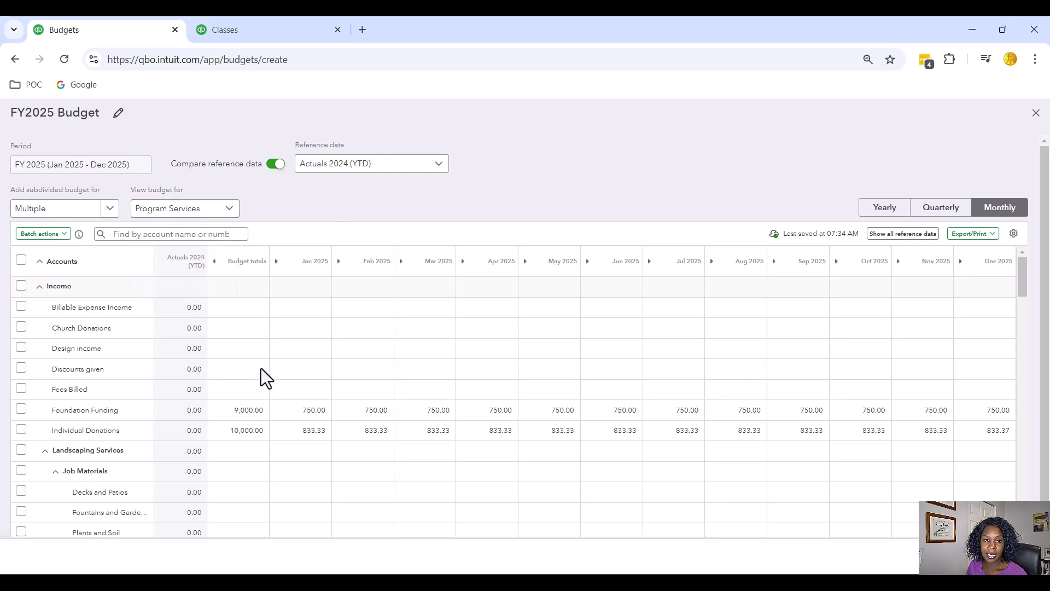
# Switch the monthly budget view to the Administrative class and examine the monthly amounts of its expense accounts.
pyautogui.click(230, 211)
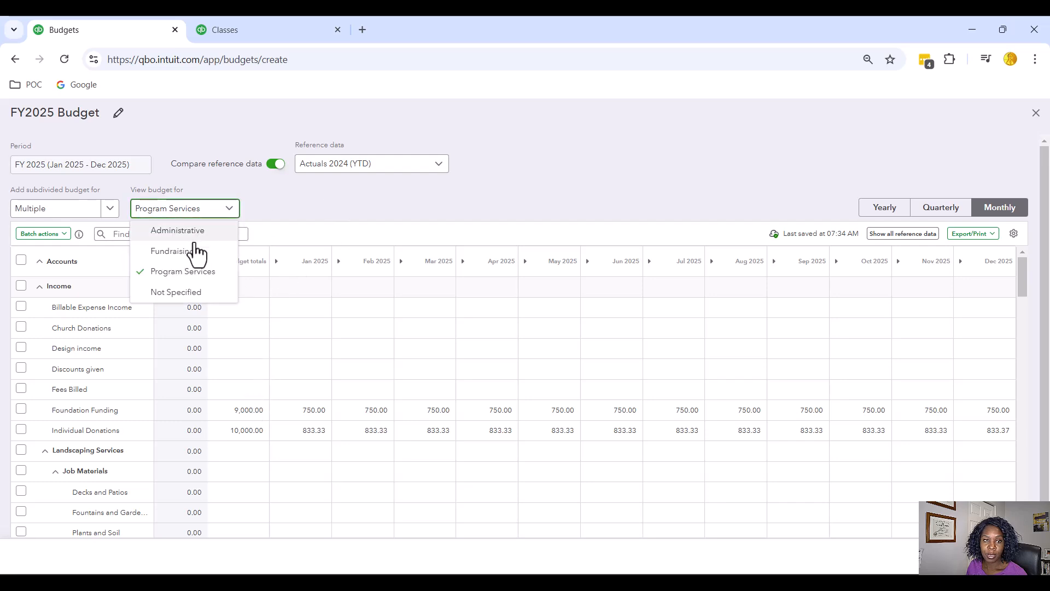
pyautogui.click(195, 235)
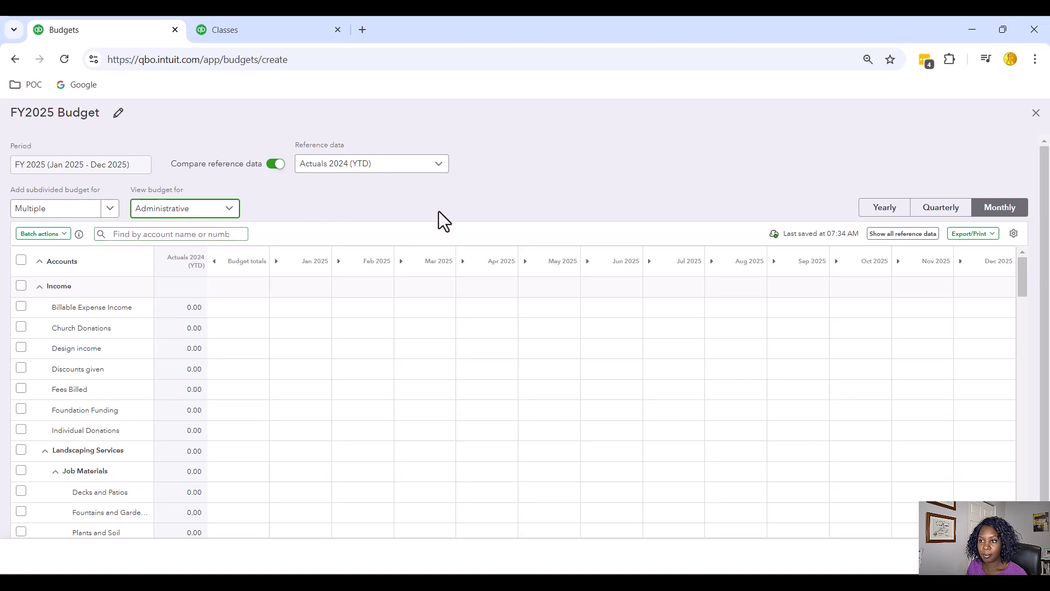
pyautogui.scroll(-10, 449, 389)
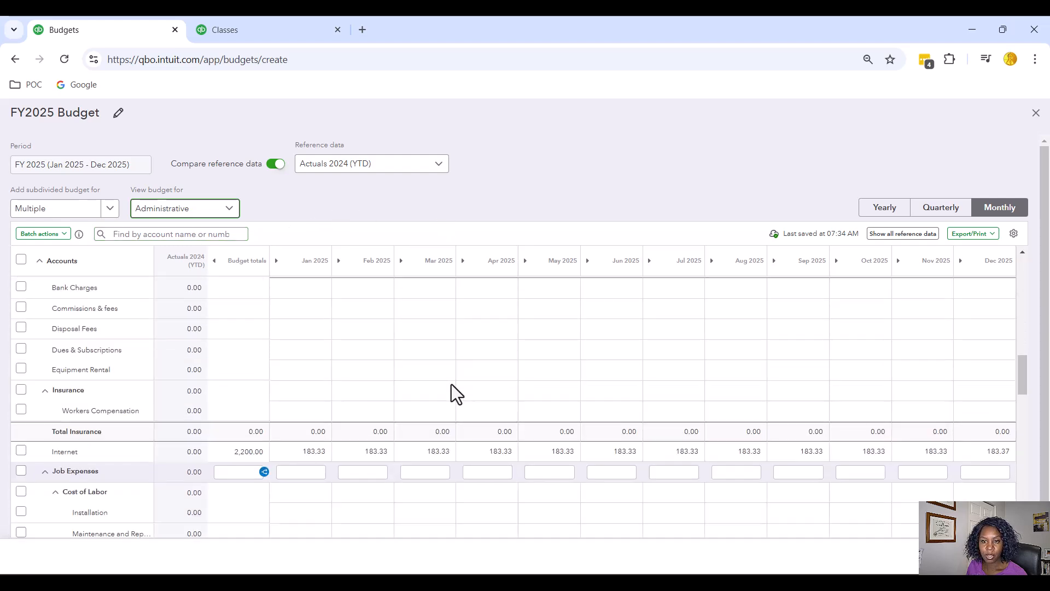
pyautogui.scroll(-2, 457, 393)
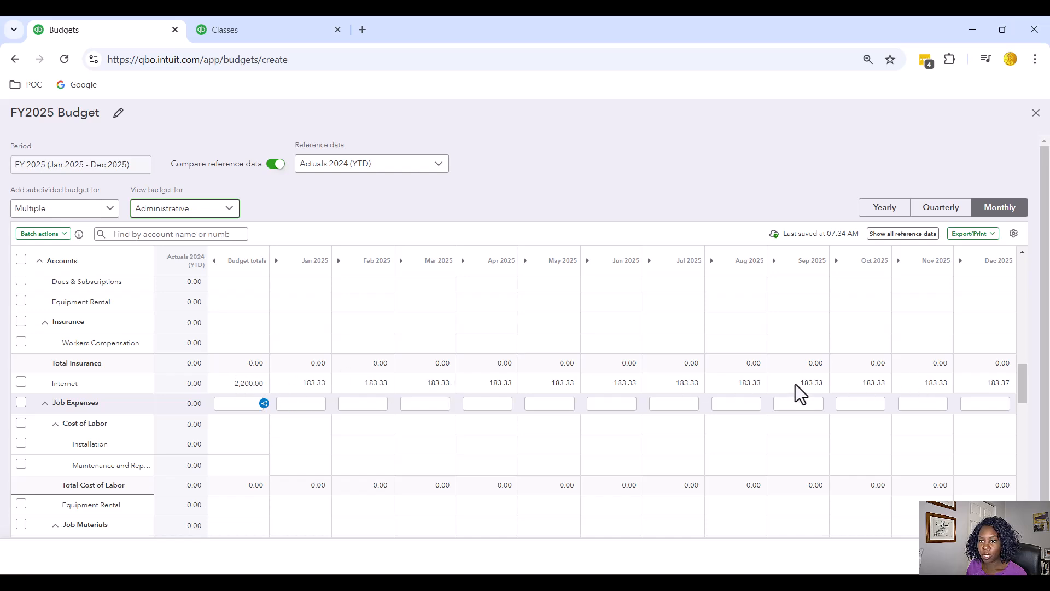
pyautogui.scroll(-3, 307, 402)
pyautogui.scroll(2, 307, 402)
pyautogui.scroll(3, 307, 402)
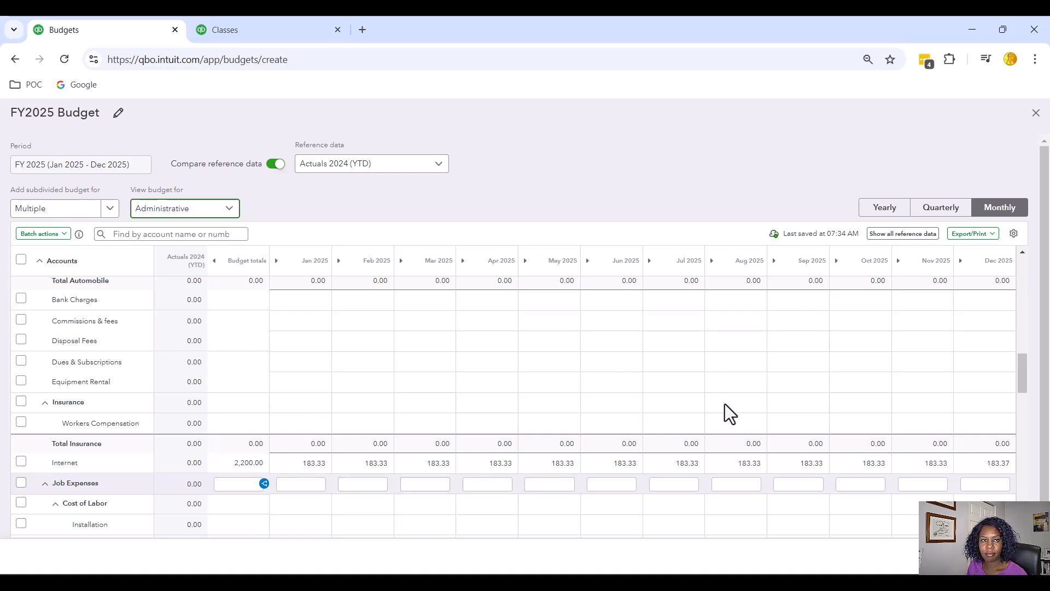
pyautogui.scroll(10, 705, 378)
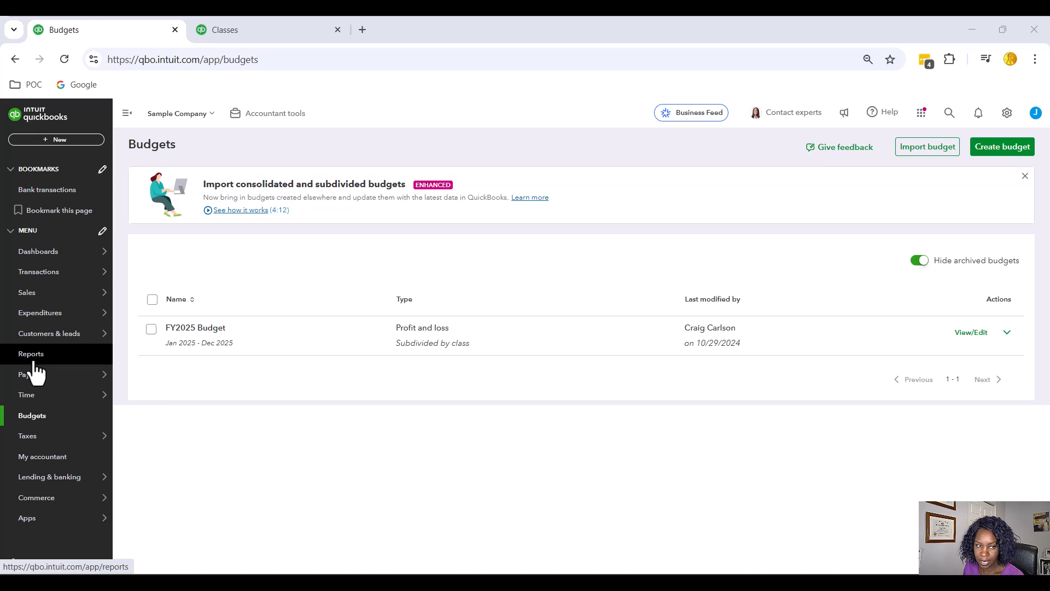
# Open the Budget Overview report from the standard Business overview reports.
pyautogui.click(54, 356)
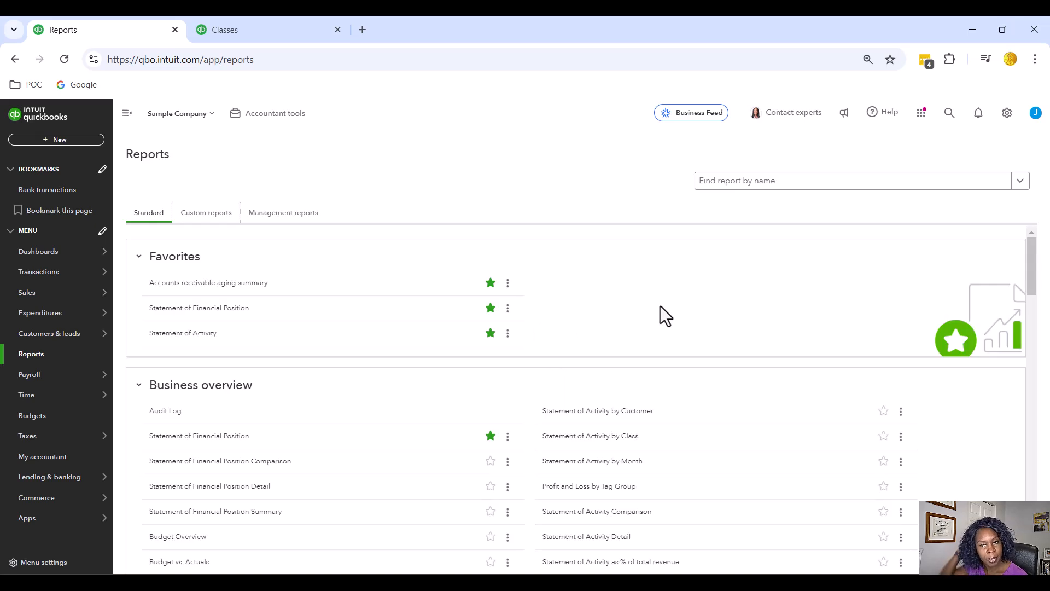
pyautogui.scroll(-1, 312, 404)
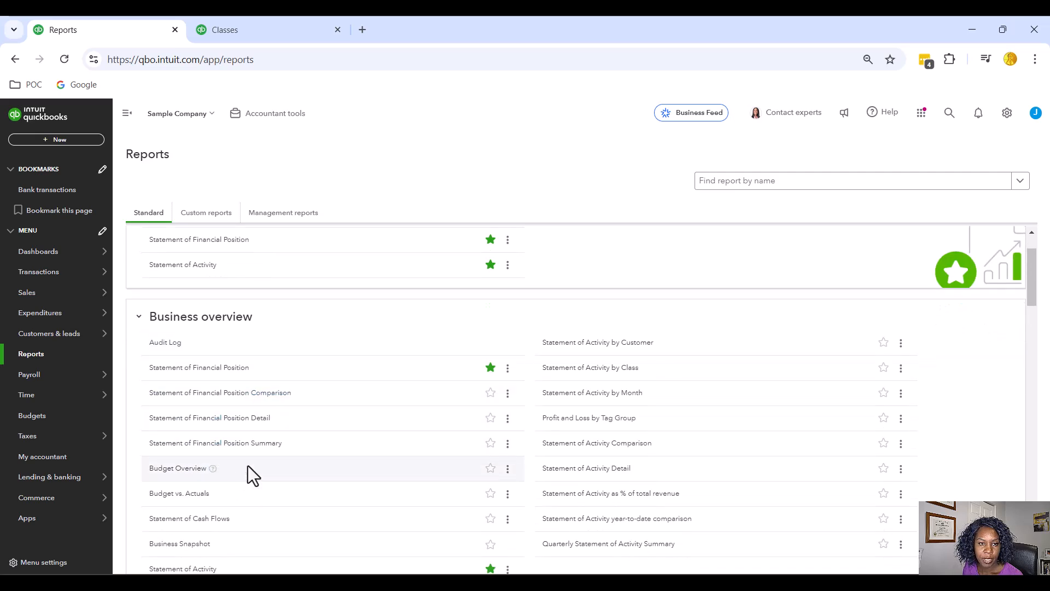
pyautogui.scroll(-1, 248, 465)
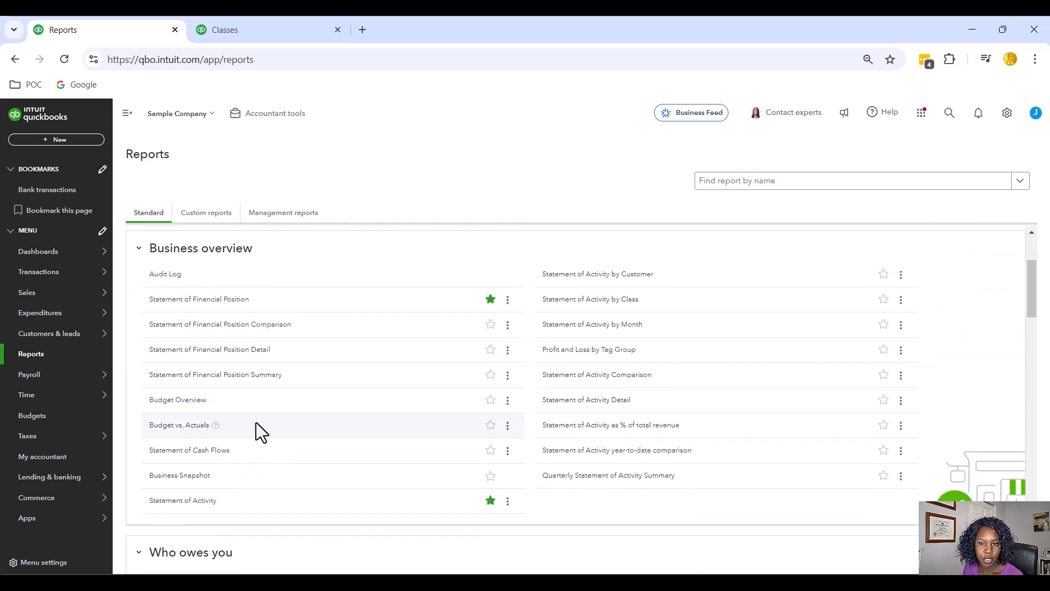
pyautogui.click(181, 406)
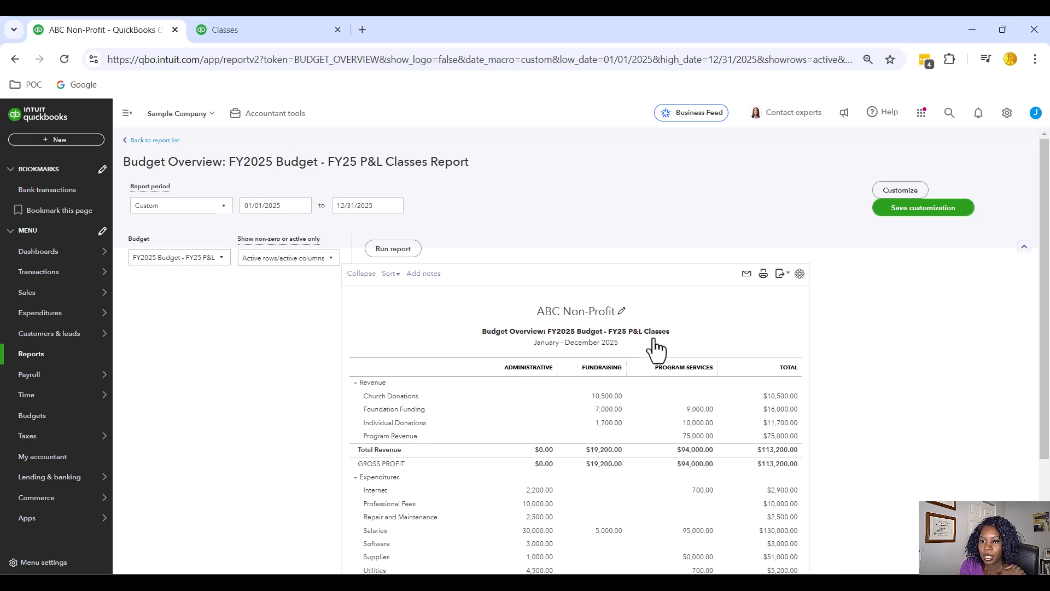
# Review the FY2025 Budget Overview by class from revenue to net revenue, and check which budget is selected.
pyautogui.scroll(-1, 850, 348)
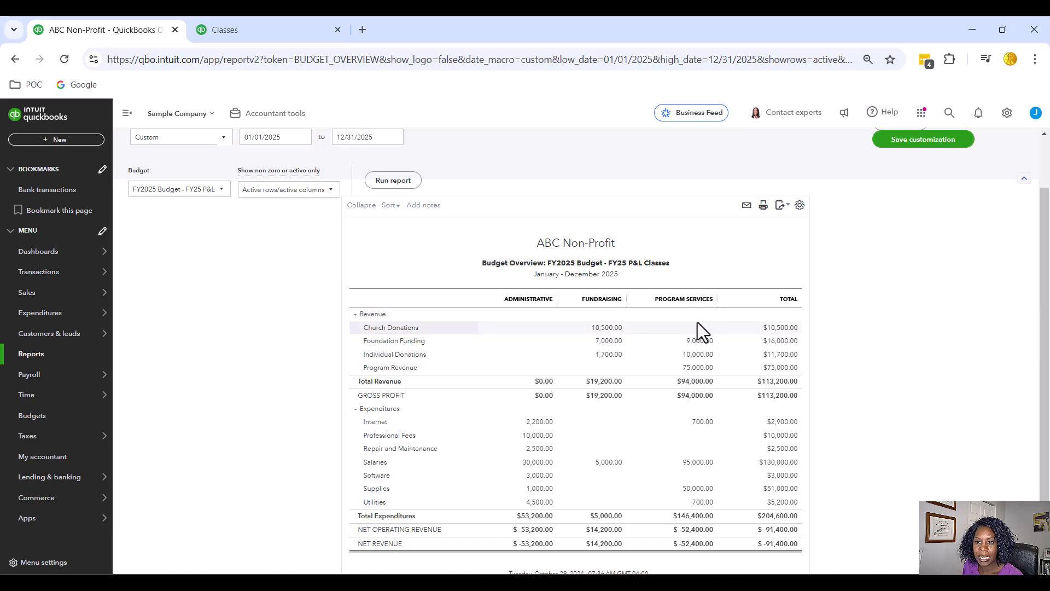
pyautogui.scroll(-1, 818, 326)
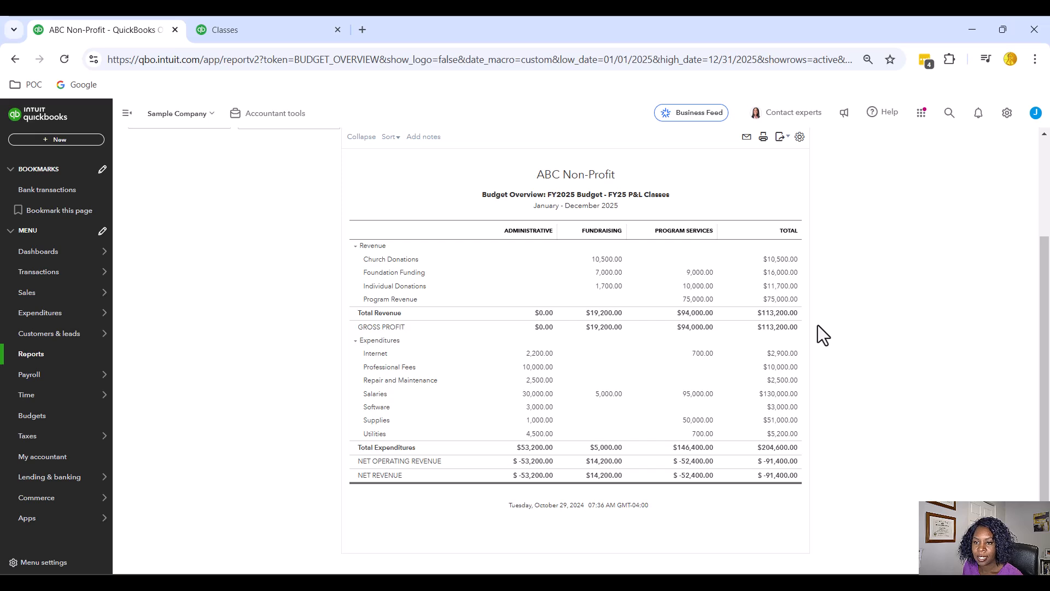
pyautogui.scroll(2, 931, 369)
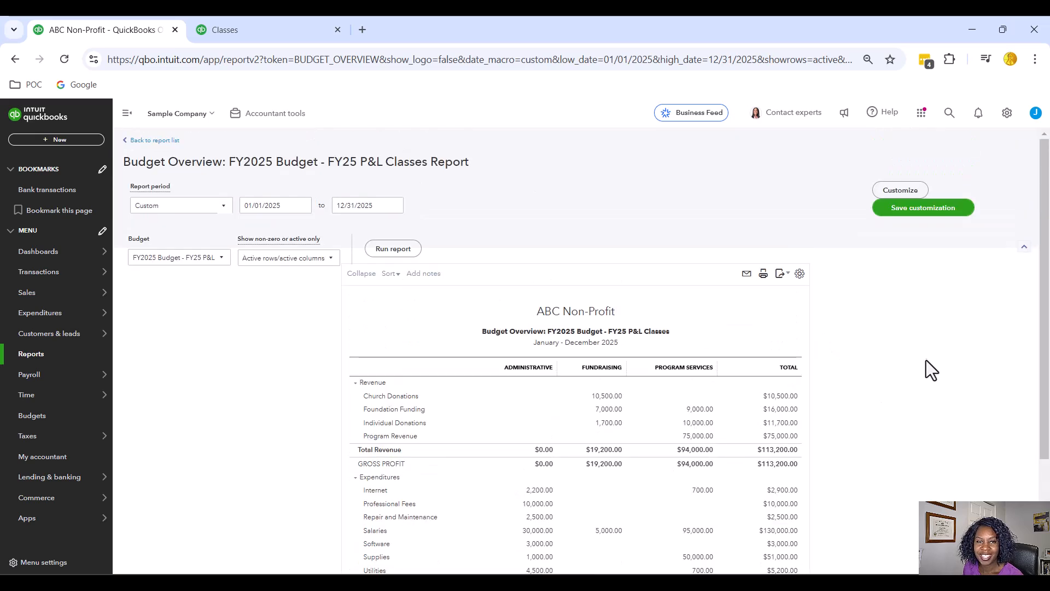
pyautogui.click(224, 263)
pyautogui.click(228, 274)
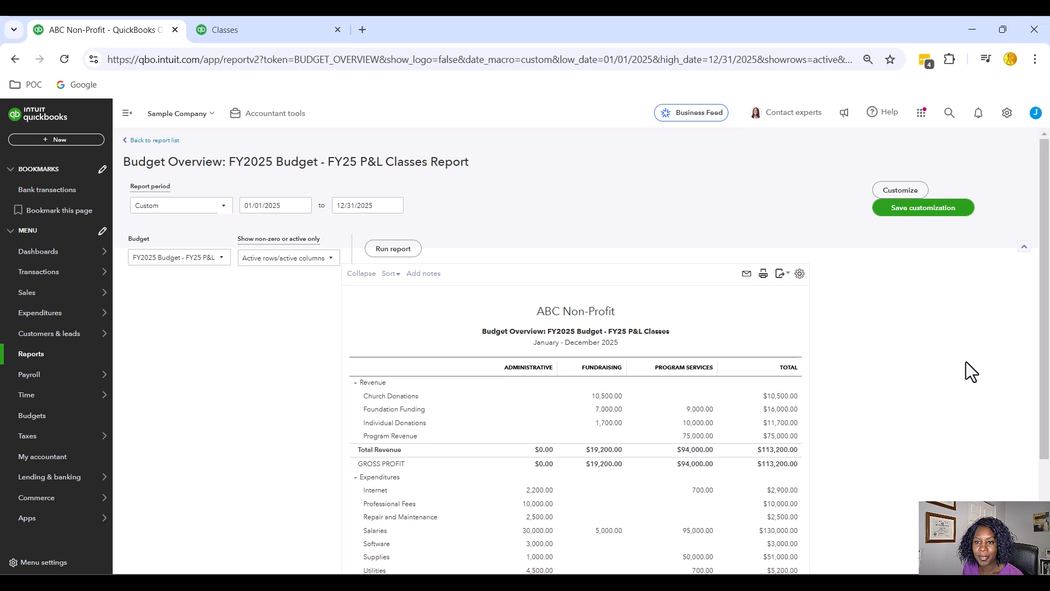
# Return to the report list and open the Budget vs. Actuals report.
pyautogui.click(148, 140)
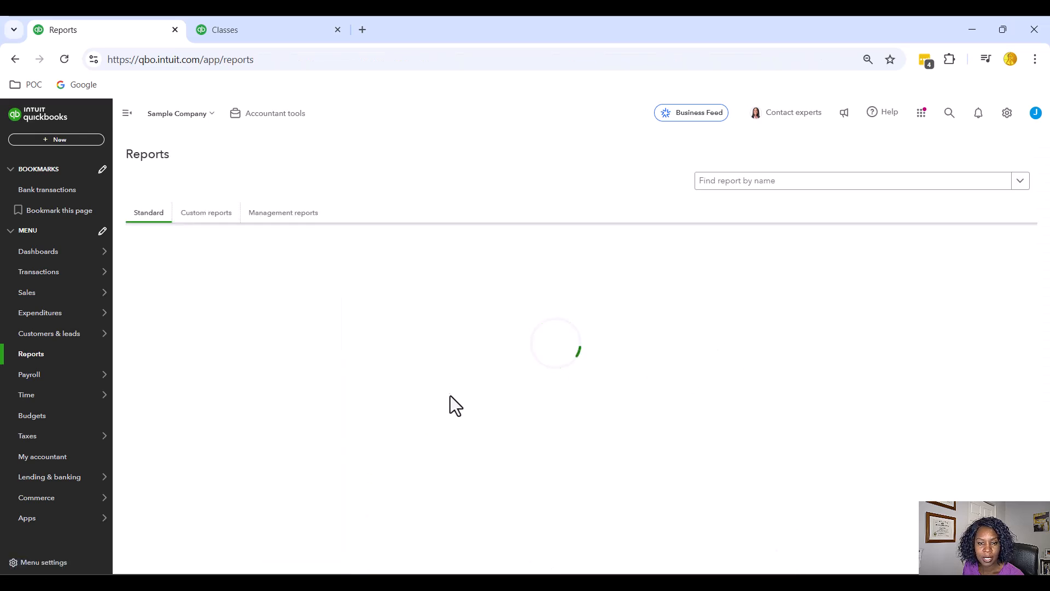
pyautogui.scroll(-1, 443, 396)
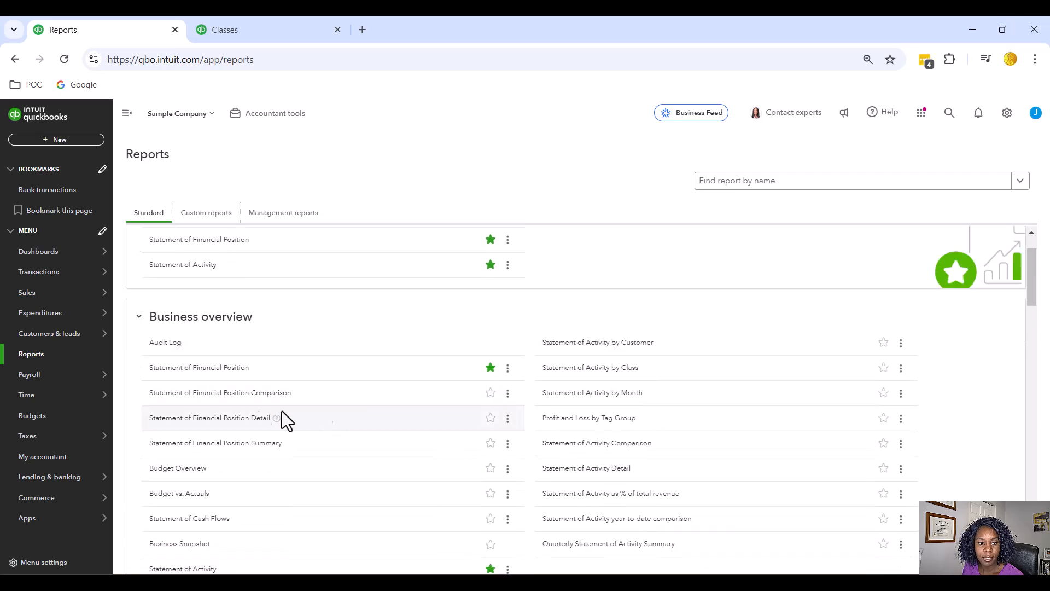
pyautogui.click(189, 495)
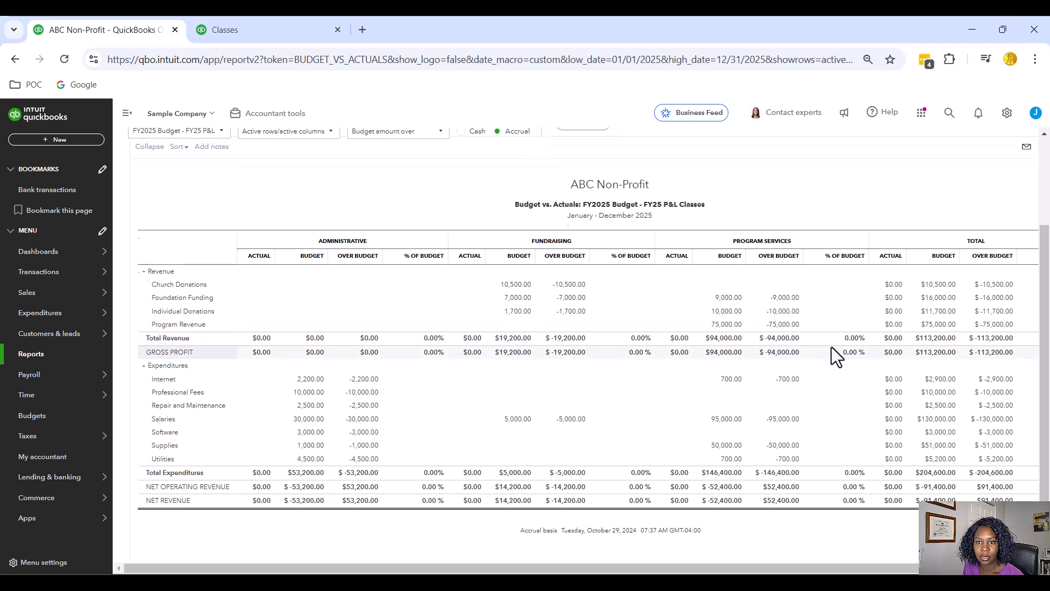
# Review the Budget vs. Actuals report's selected budget and its actual, budget and over-budget columns for each class.
pyautogui.scroll(1, 832, 347)
pyautogui.scroll(1, 832, 347)
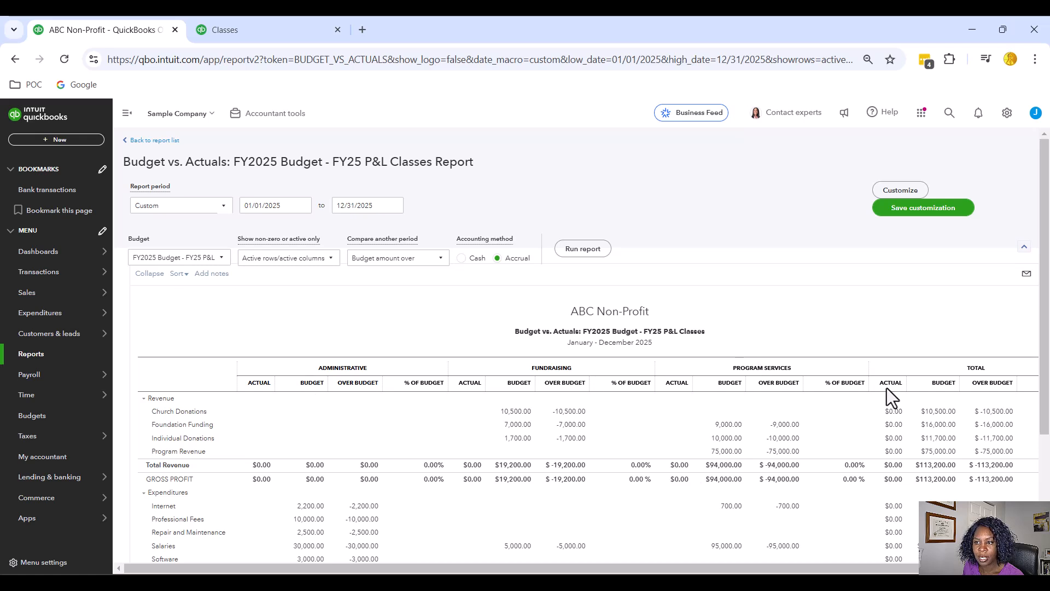
pyautogui.click(221, 262)
pyautogui.click(222, 262)
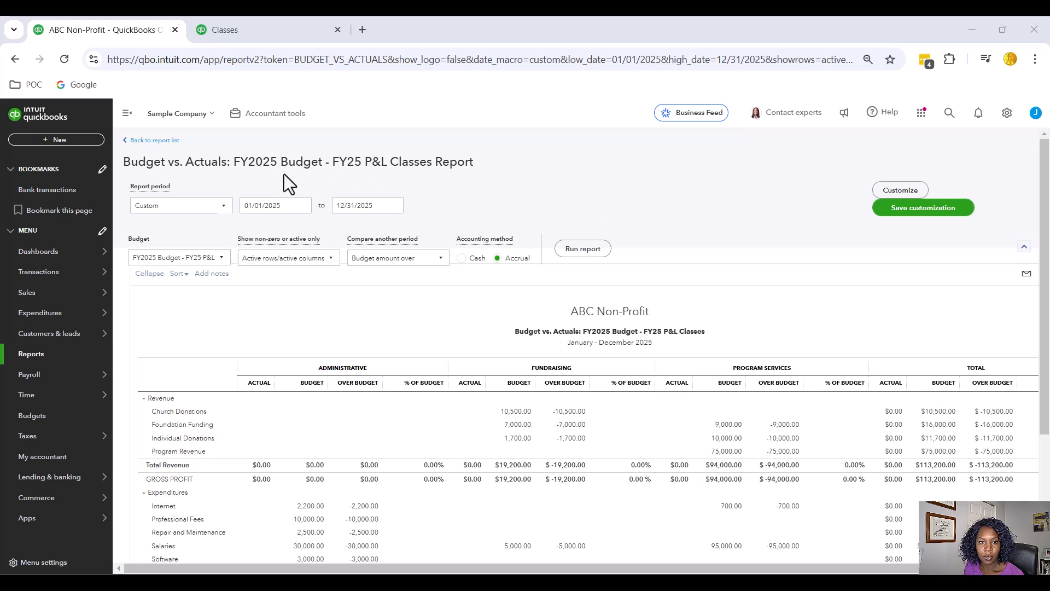
pyautogui.scroll(-3, 672, 276)
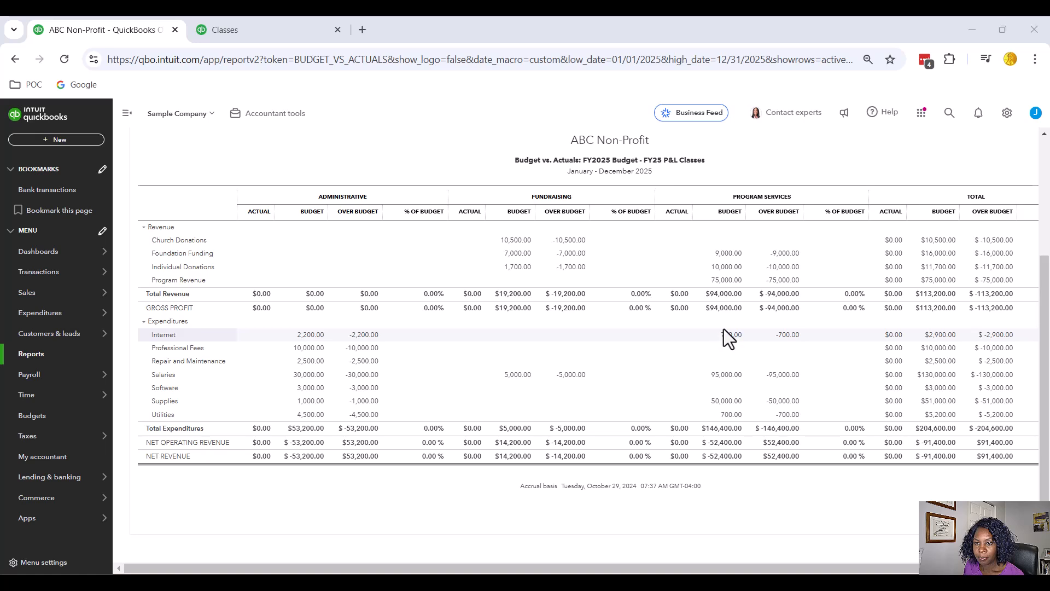
pyautogui.scroll(3, 724, 329)
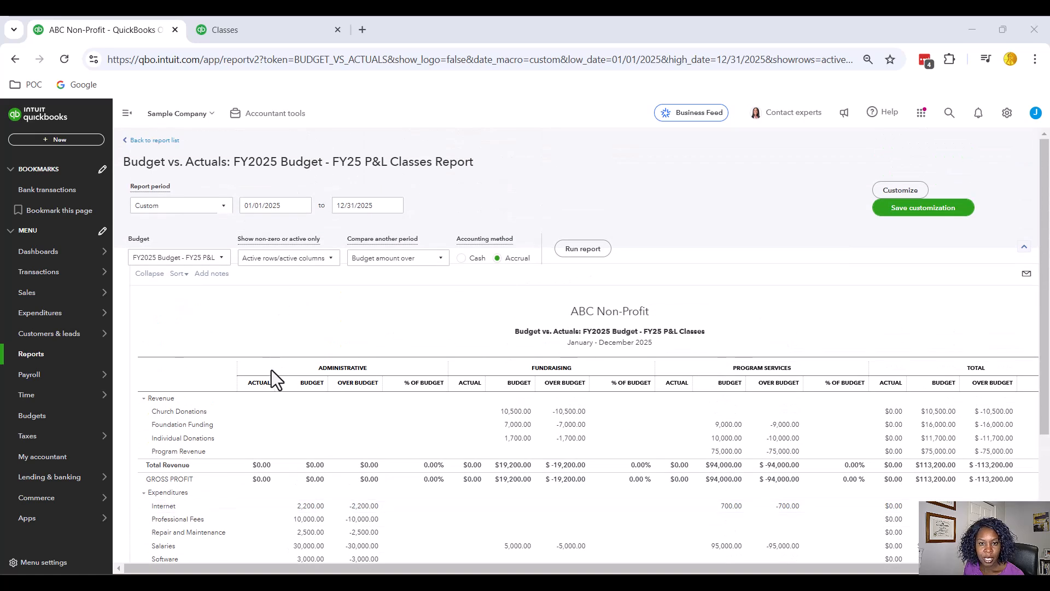
pyautogui.moveTo(535, 569)
pyautogui.mouseDown()
pyautogui.moveTo(798, 572)
pyautogui.moveTo(552, 568)
pyautogui.mouseUp()
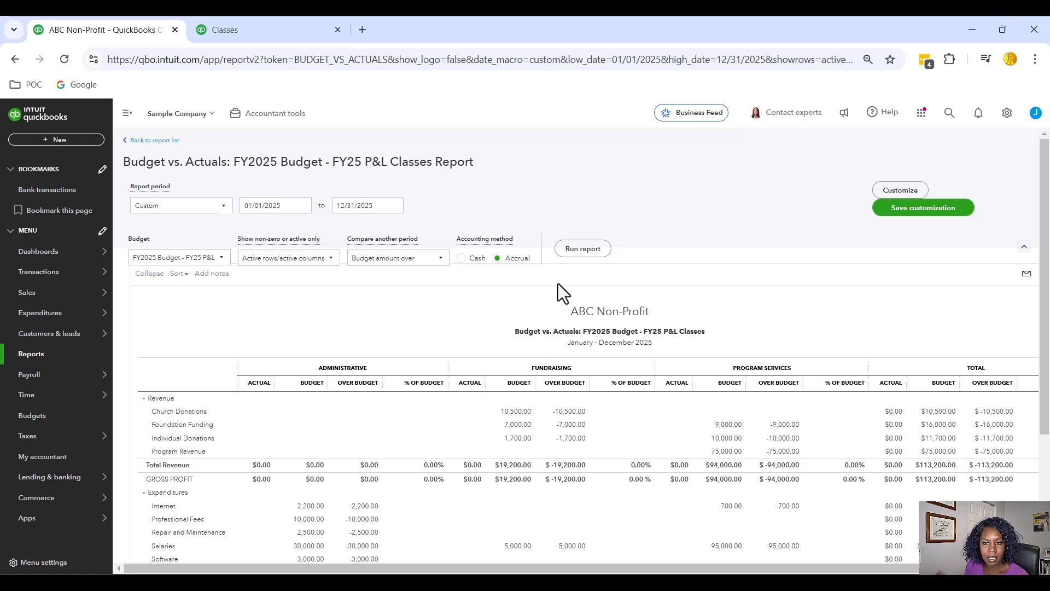
# Add the $ Remaining comparison alongside $ Over Budget in the Budget vs. Actuals report and rerun it.
pyautogui.scroll(-1, 676, 429)
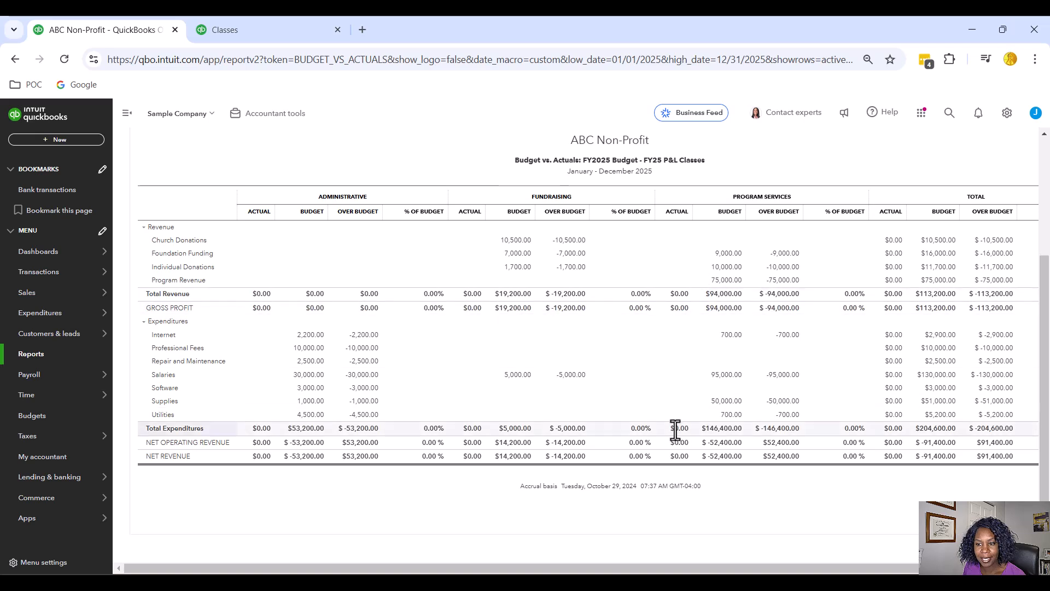
pyautogui.scroll(3, 606, 476)
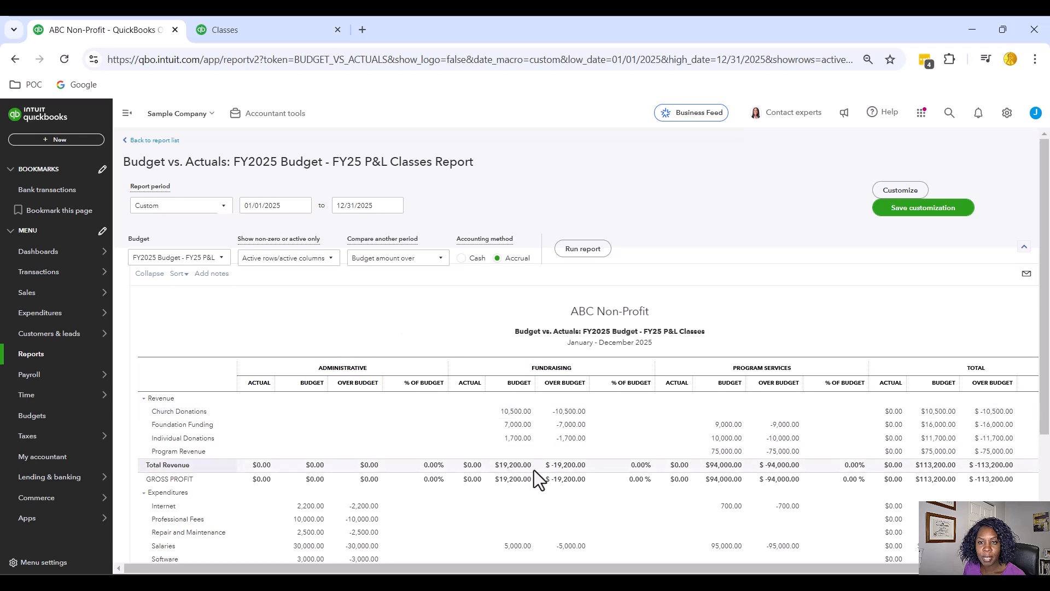
pyautogui.click(440, 259)
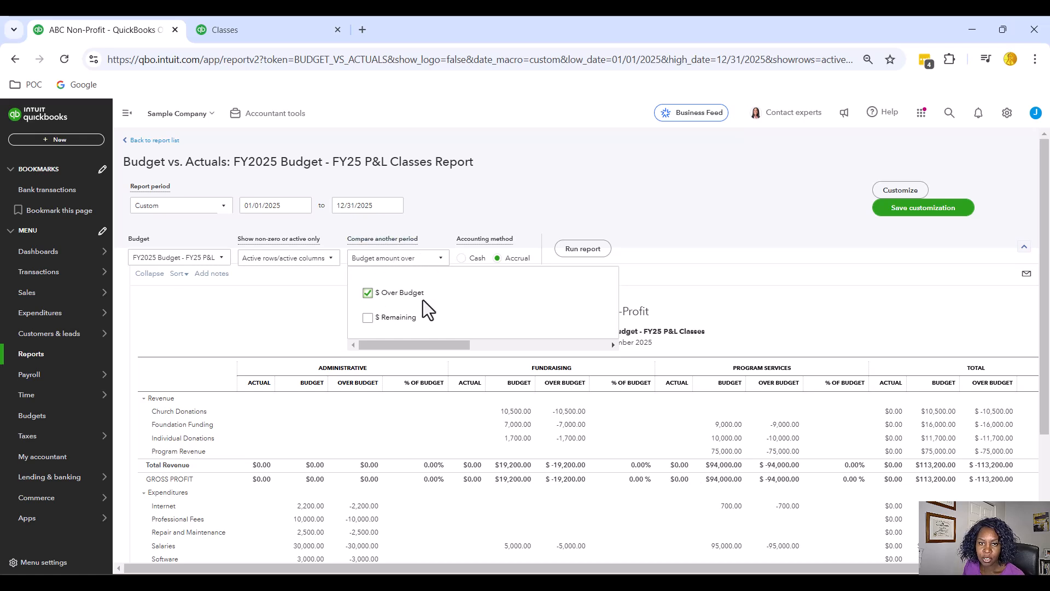
pyautogui.click(368, 318)
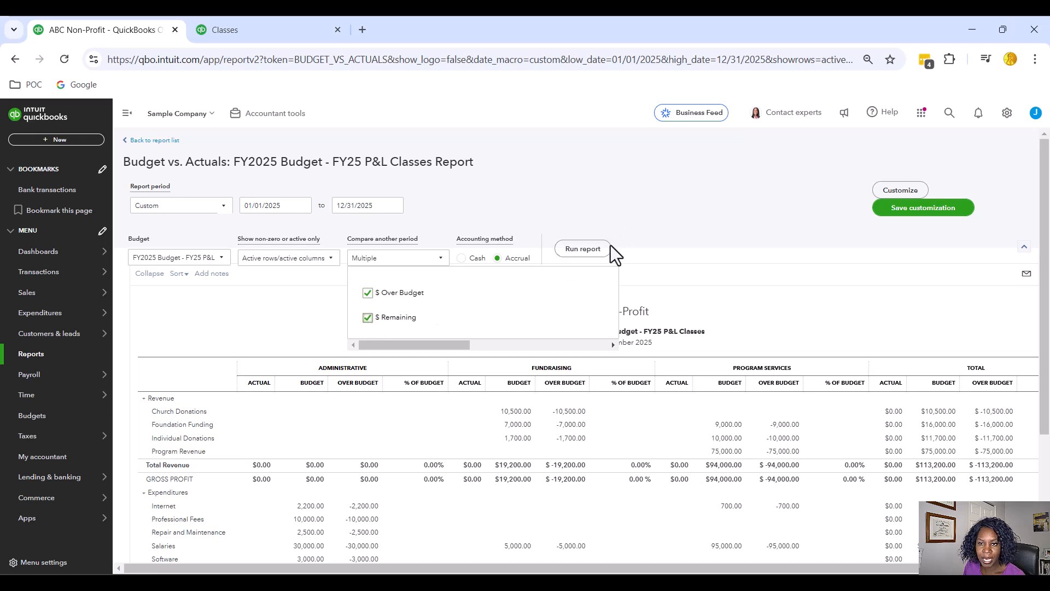
pyautogui.click(595, 255)
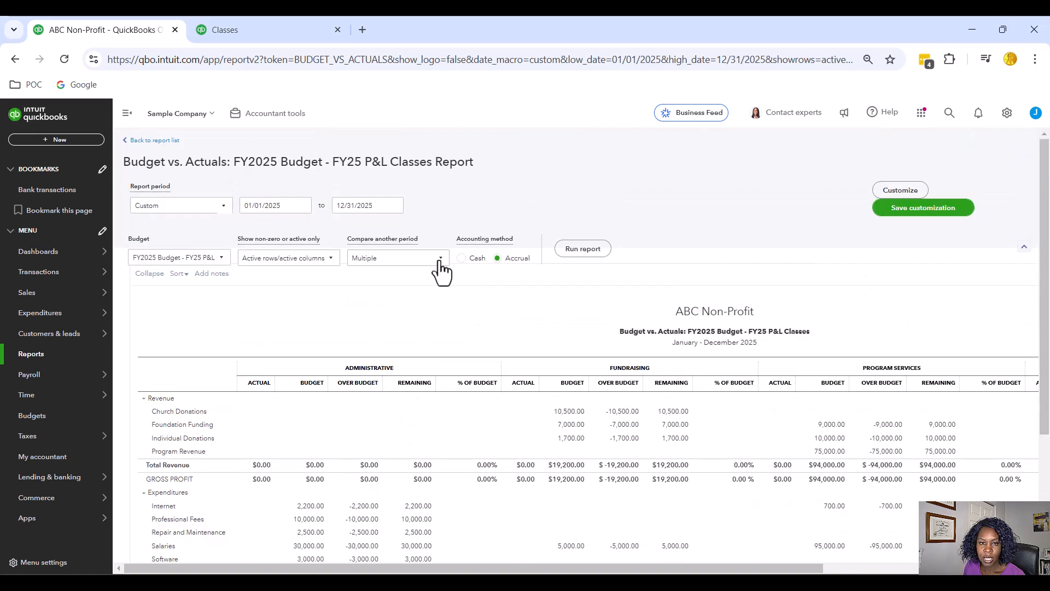
# Remove both the $ Over Budget and $ Remaining comparisons from the Budget vs. Actuals report and rerun it.
pyautogui.click(444, 267)
pyautogui.click(368, 293)
pyautogui.click(367, 318)
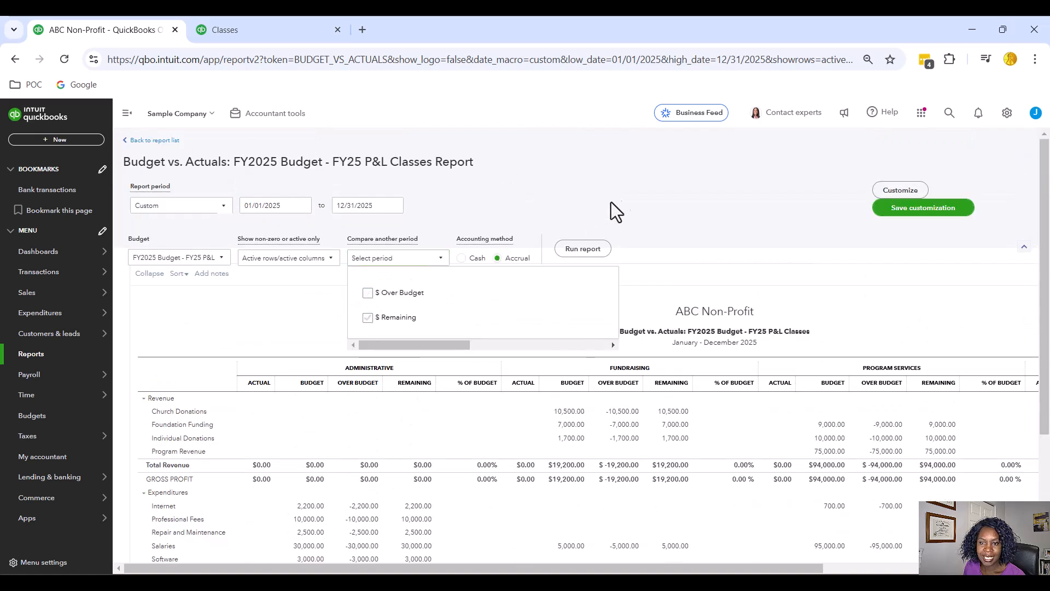
pyautogui.scroll(-2, 591, 230)
pyautogui.scroll(2, 621, 235)
pyautogui.click(584, 250)
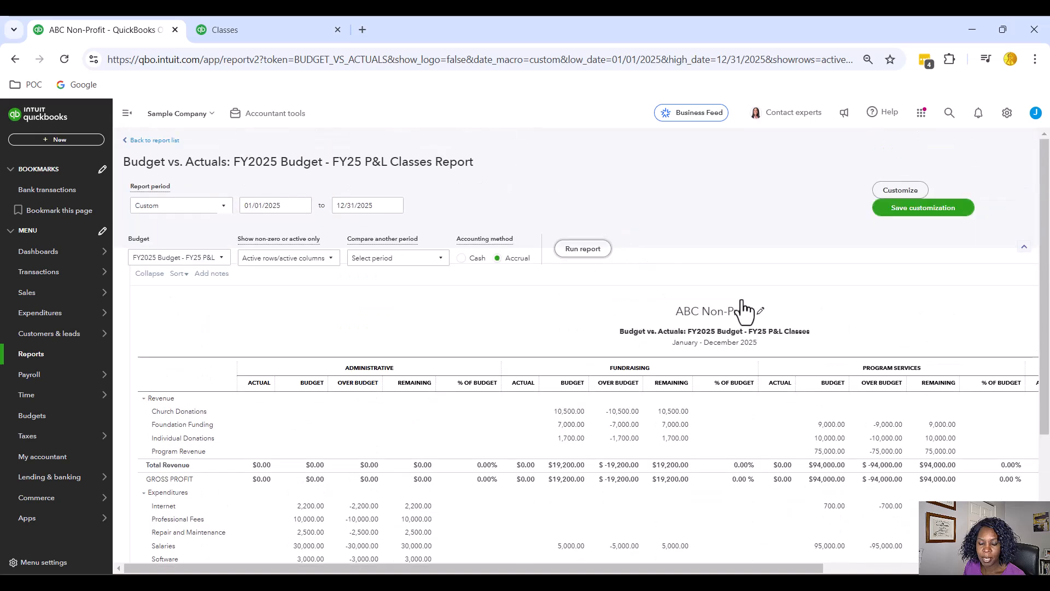
pyautogui.scroll(-2, 745, 305)
pyautogui.scroll(2, 608, 323)
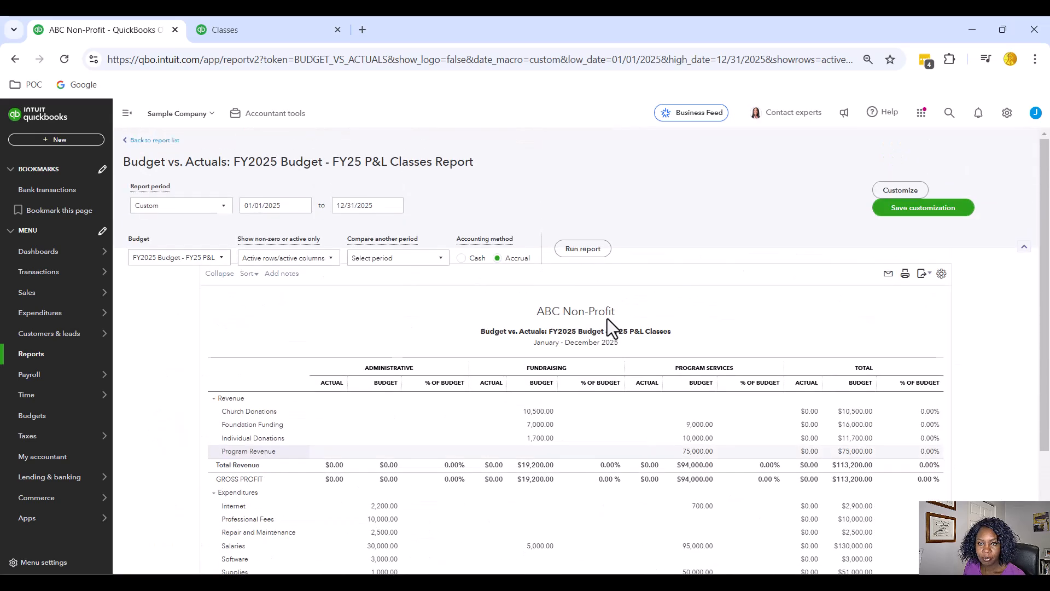
pyautogui.click(443, 259)
pyautogui.scroll(-2, 572, 188)
pyautogui.scroll(3, 483, 305)
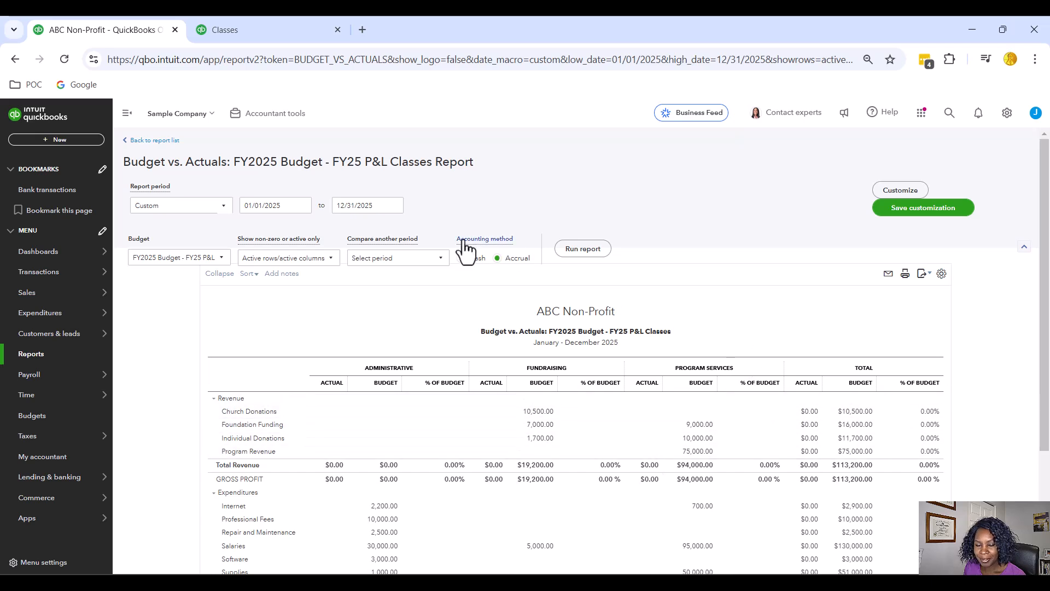
pyautogui.click(440, 259)
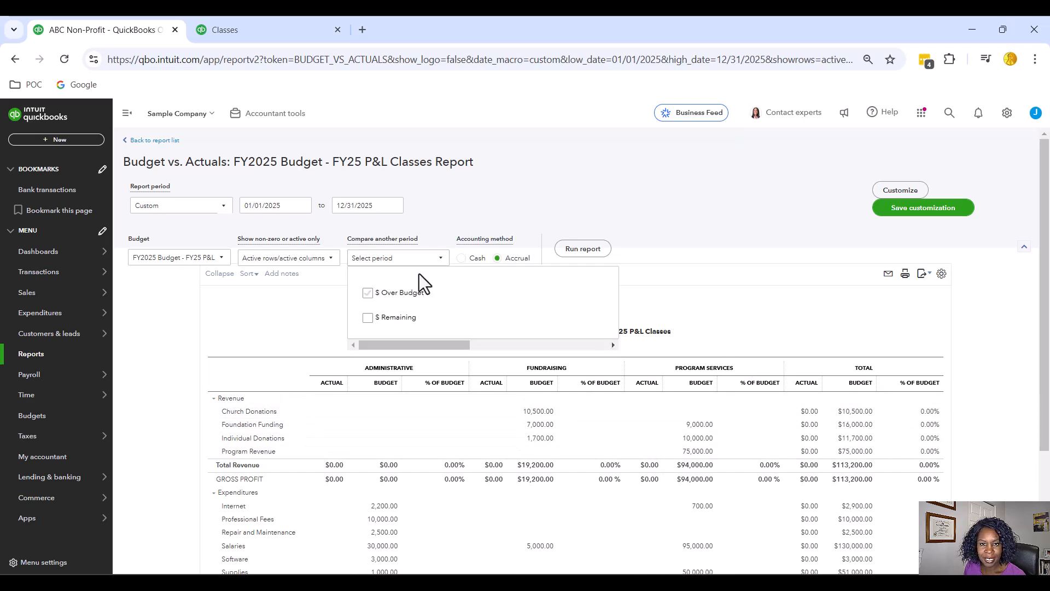
pyautogui.click(443, 260)
pyautogui.click(533, 188)
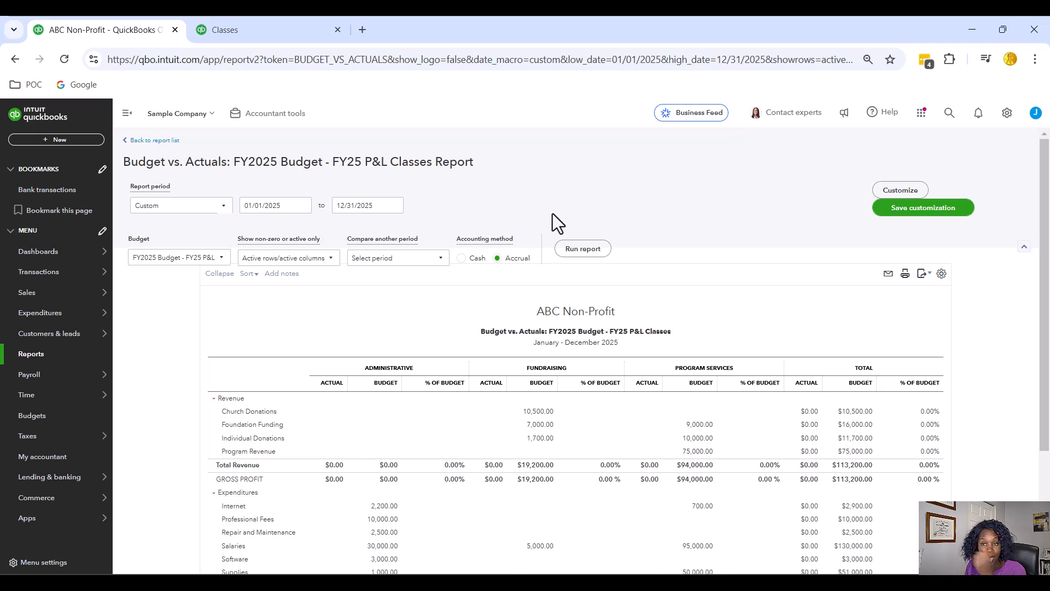
# Leave the Budget vs. Actuals report and return to the list of budgets.
pyautogui.click(60, 422)
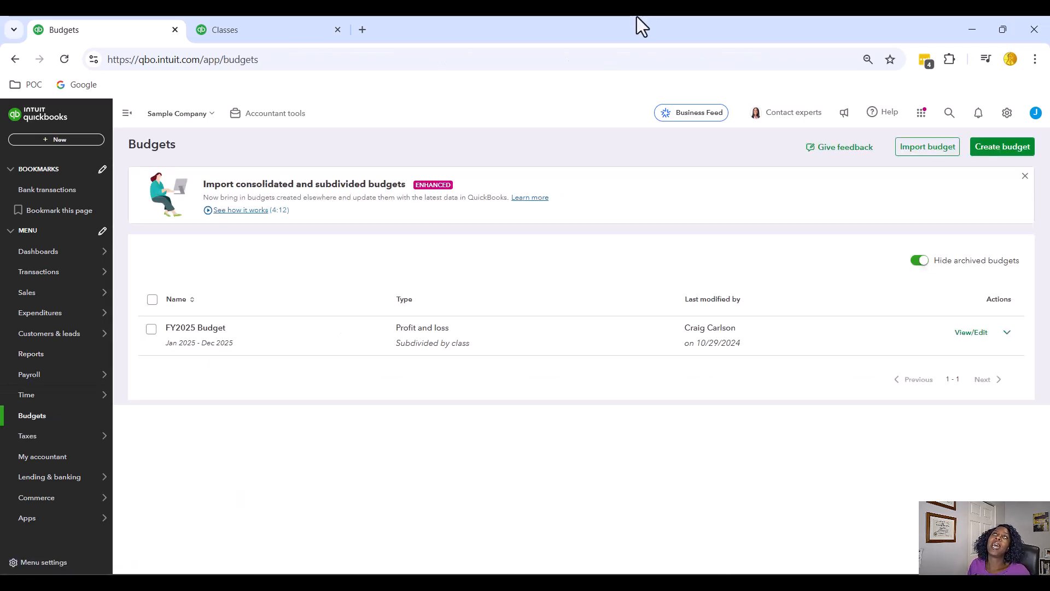